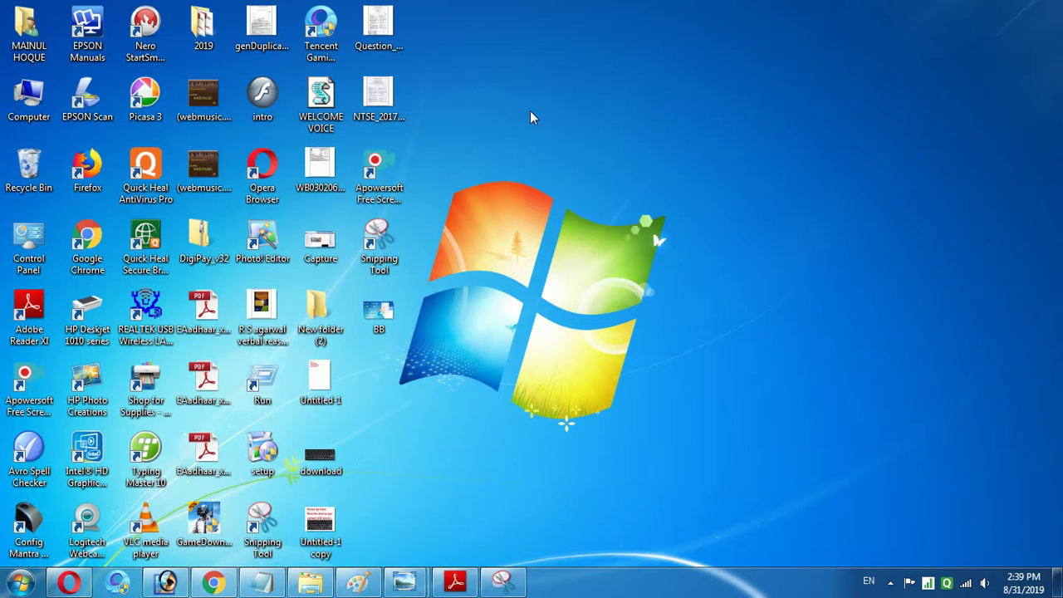
# Step: Switch to Opera, unsubscribe from the open YouTube channel, subscribe to it again, and return to the desktop
pyautogui.rightClick(493, 39)
pyautogui.click(519, 80)
pyautogui.click(69, 582)
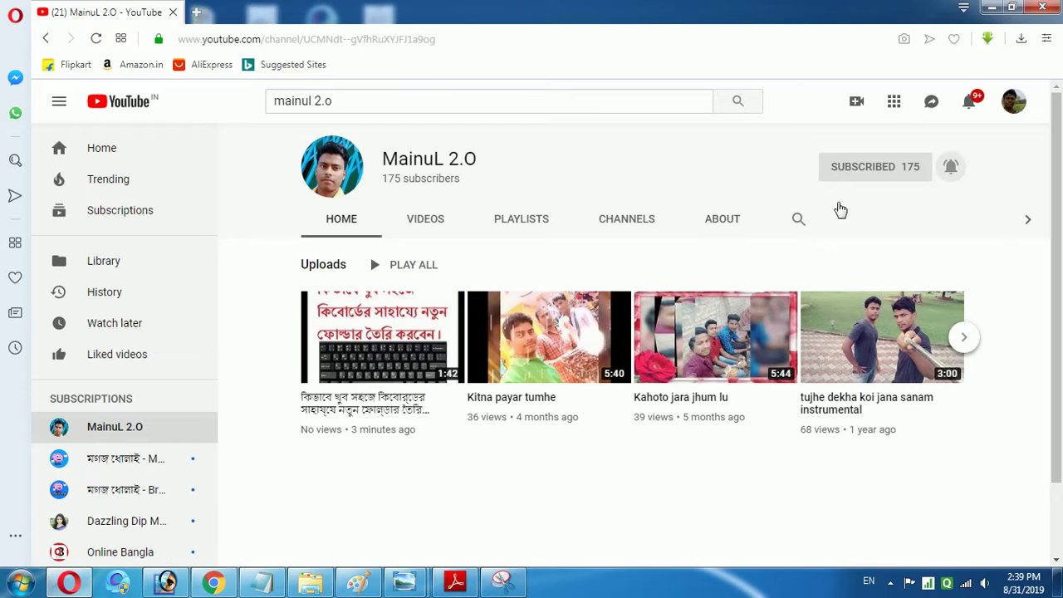
pyautogui.click(876, 170)
pyautogui.click(638, 352)
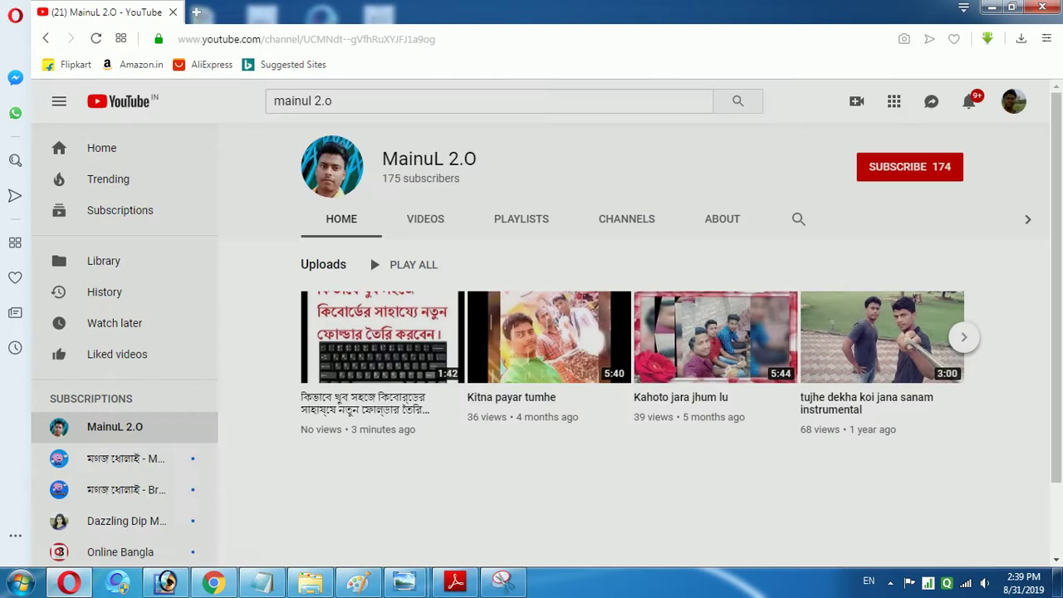
pyautogui.click(920, 170)
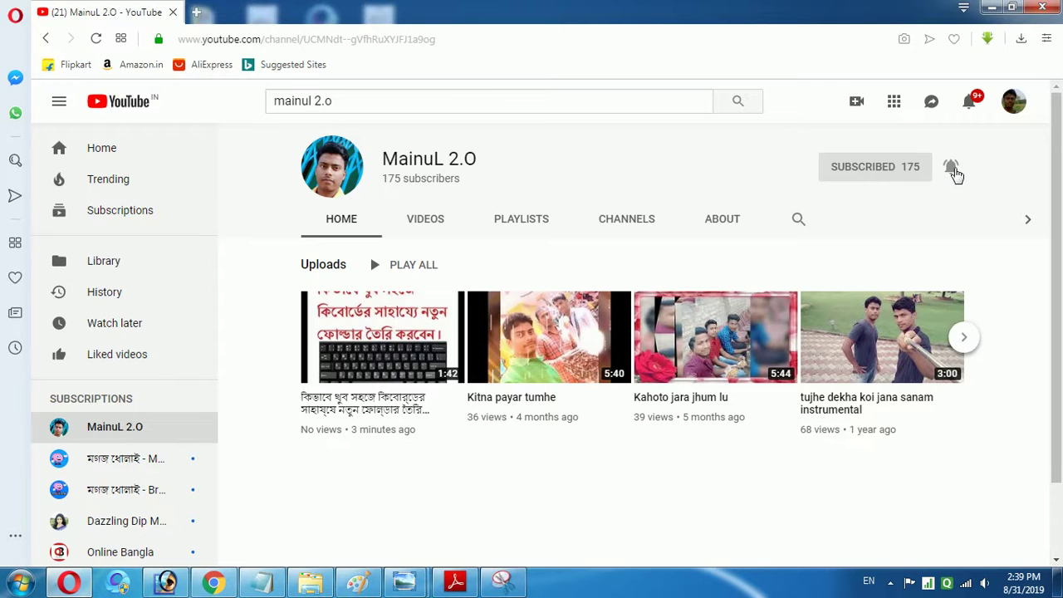
pyautogui.click(992, 6)
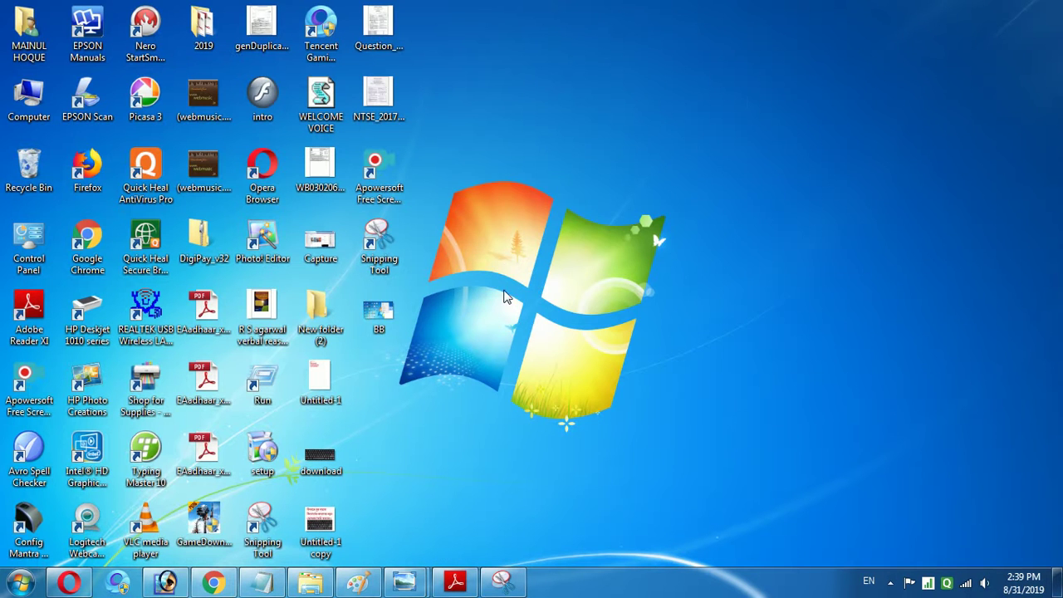
# Step: Refresh the desktop and bring up the untitled Notepad note reading SNIPPING TOOL
pyautogui.rightClick(497, 91)
pyautogui.click(540, 135)
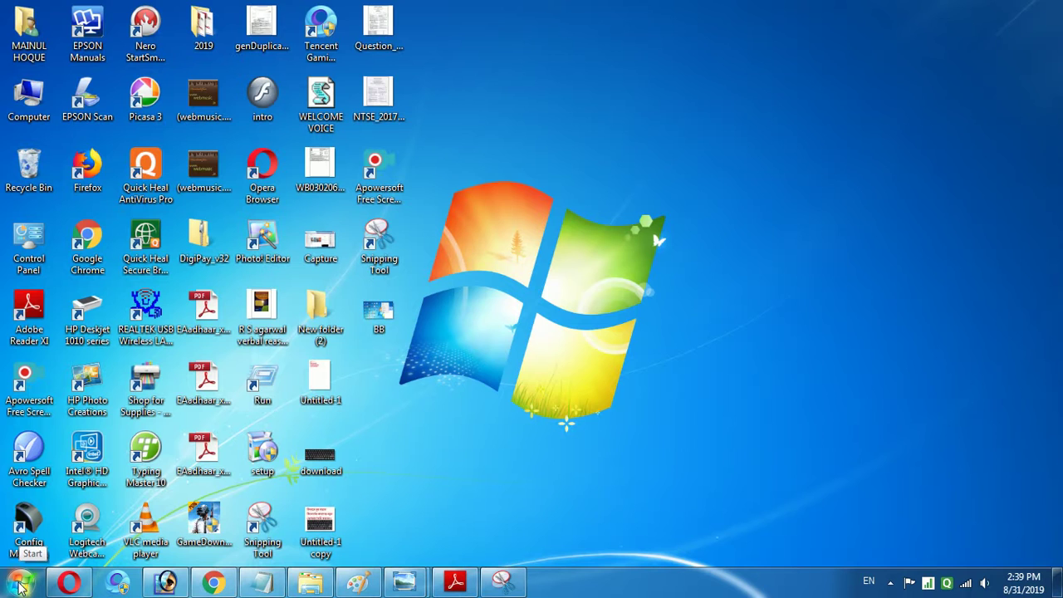
pyautogui.click(18, 587)
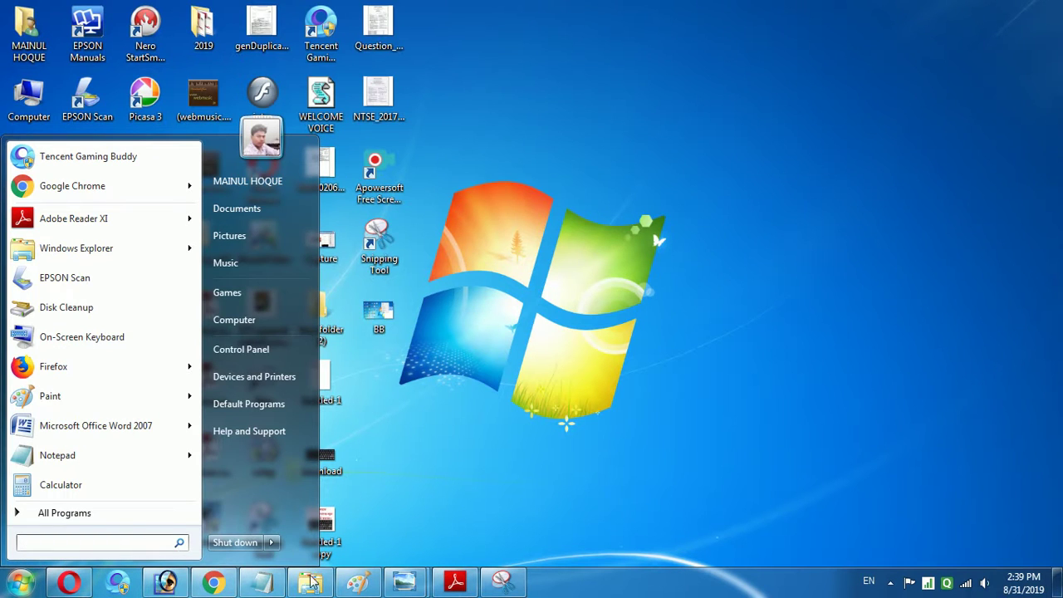
pyautogui.click(287, 575)
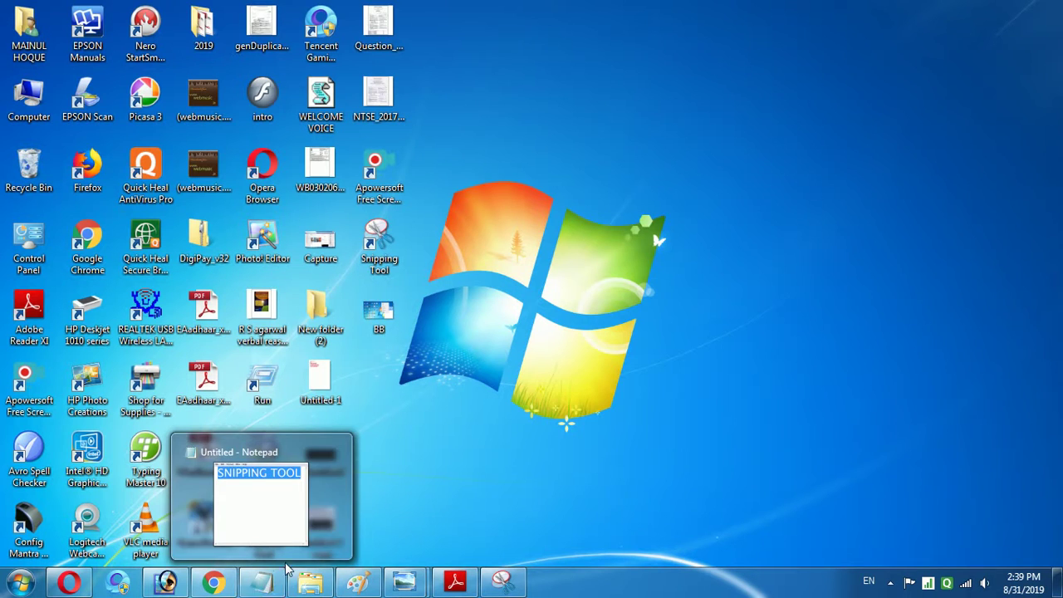
pyautogui.click(282, 571)
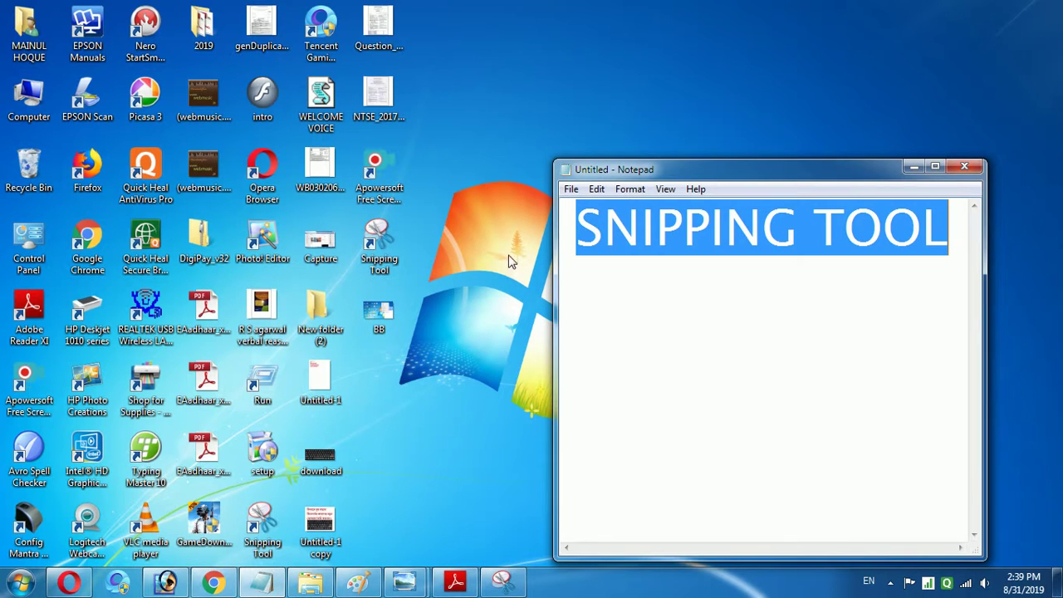
# Step: Search the installed programs for SNIP and look at the desktop shortcut option for Snipping Tool without applying it
pyautogui.click(18, 586)
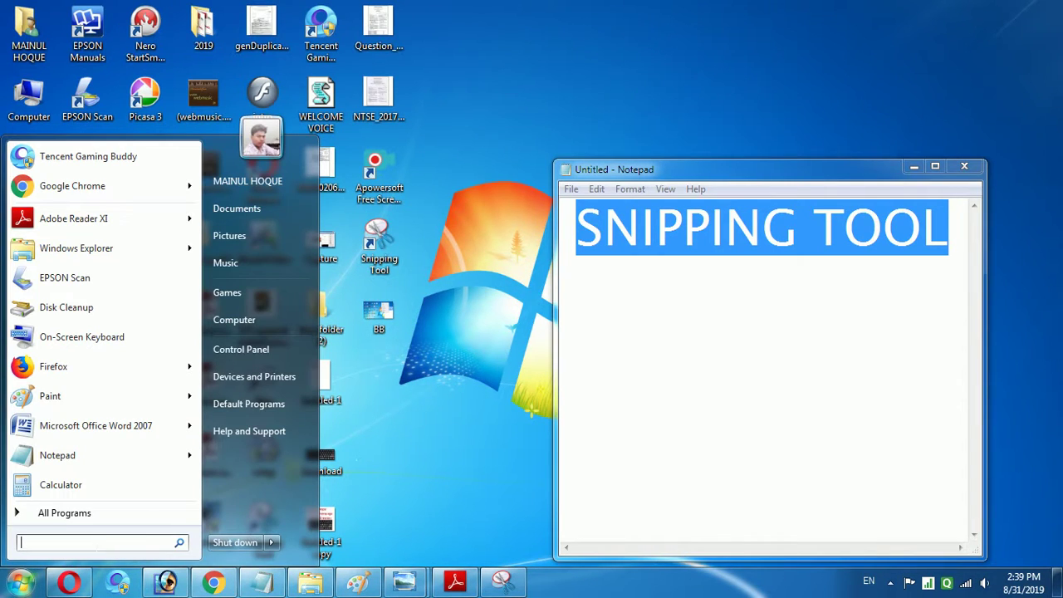
pyautogui.write('SNIP')
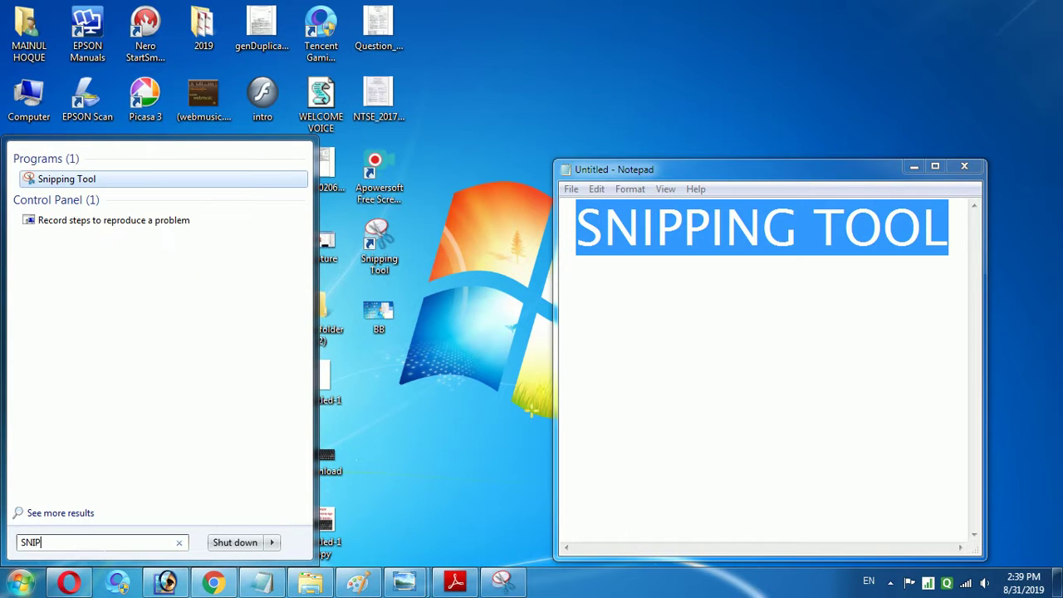
pyautogui.rightClick(106, 181)
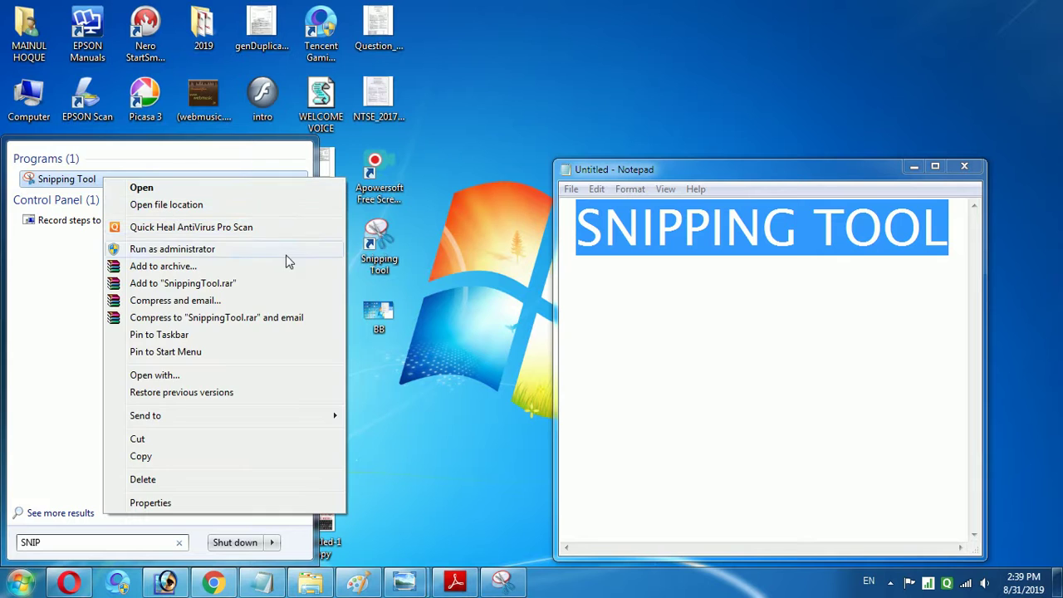
pyautogui.moveTo(208, 415)
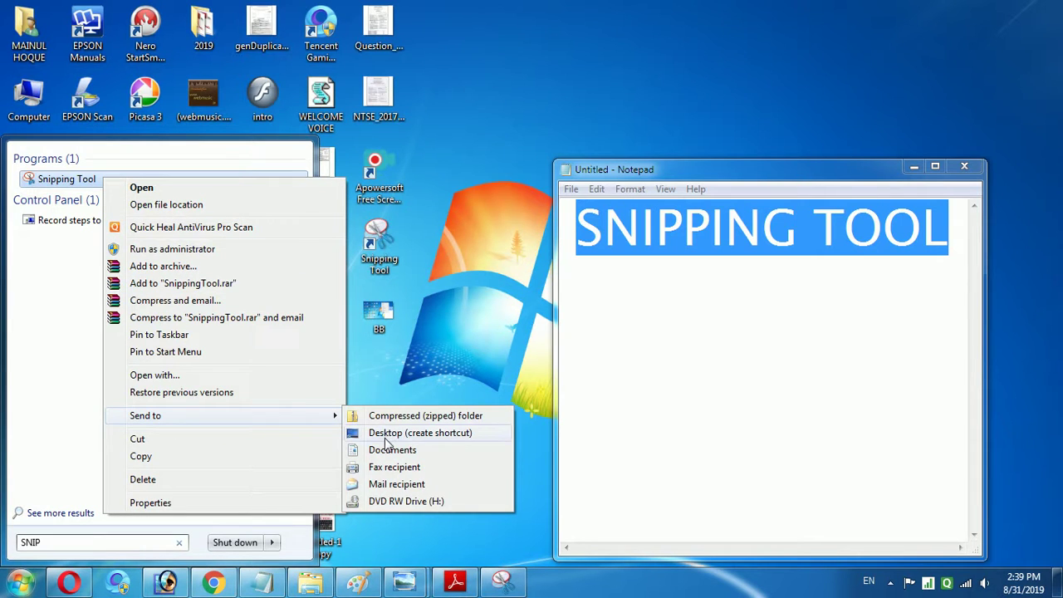
pyautogui.click(441, 278)
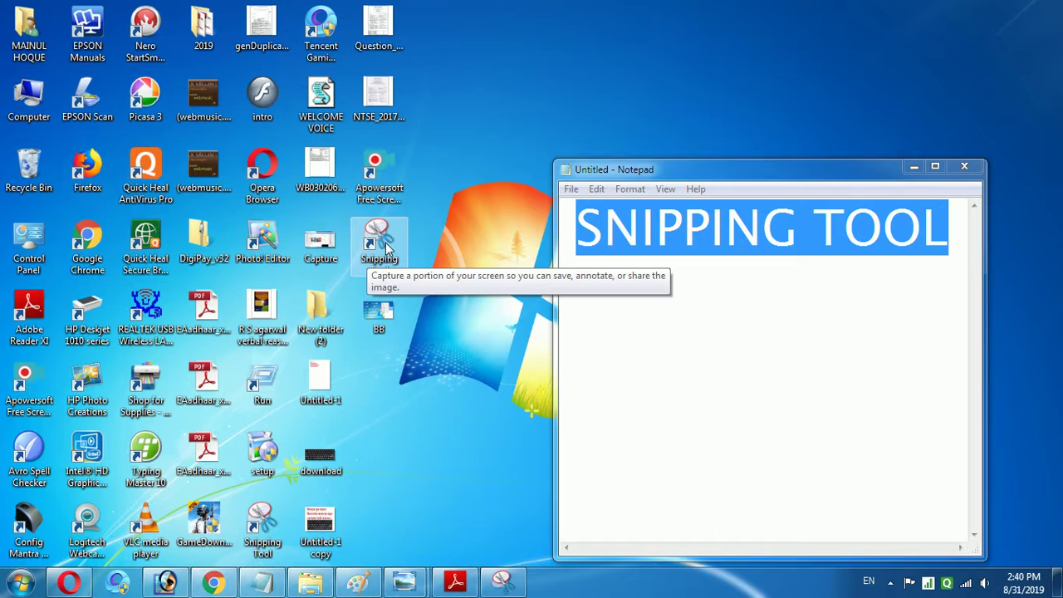
# Step: Launch Snipping Tool and capture a free-form snip around the EPSON Scan, Picasa 3, Firefox and Quick Heal AntiVirus Pro desktop icons
pyautogui.doubleClick(379, 242)
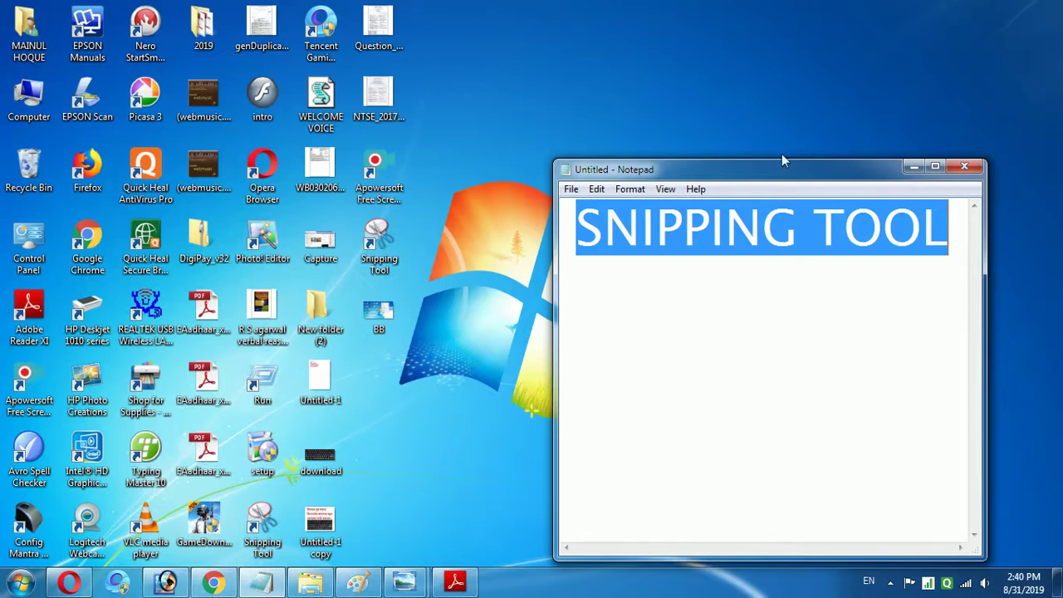
pyautogui.click(392, 263)
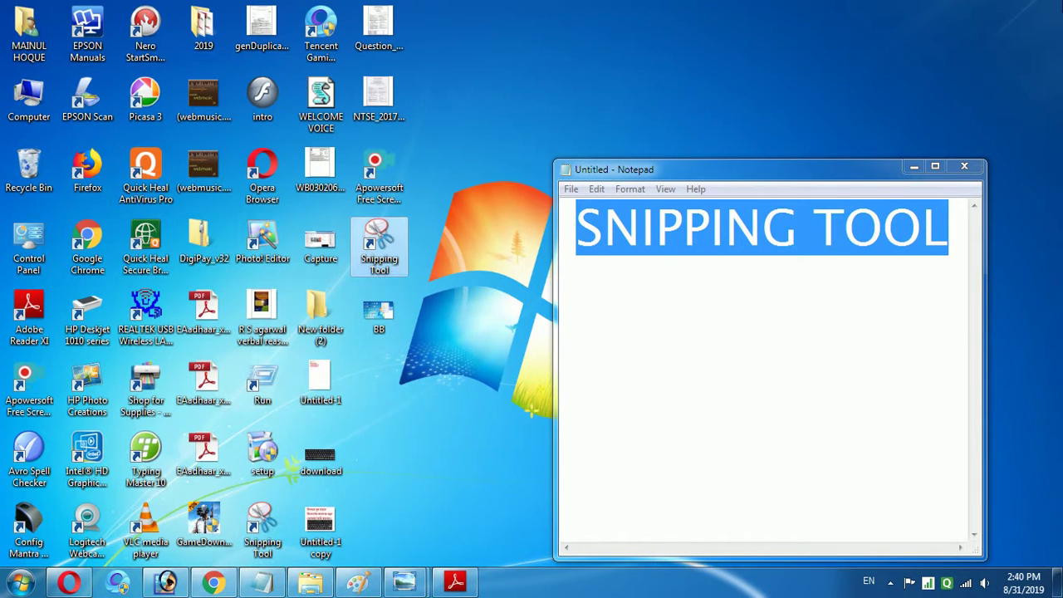
pyautogui.doubleClick(402, 229)
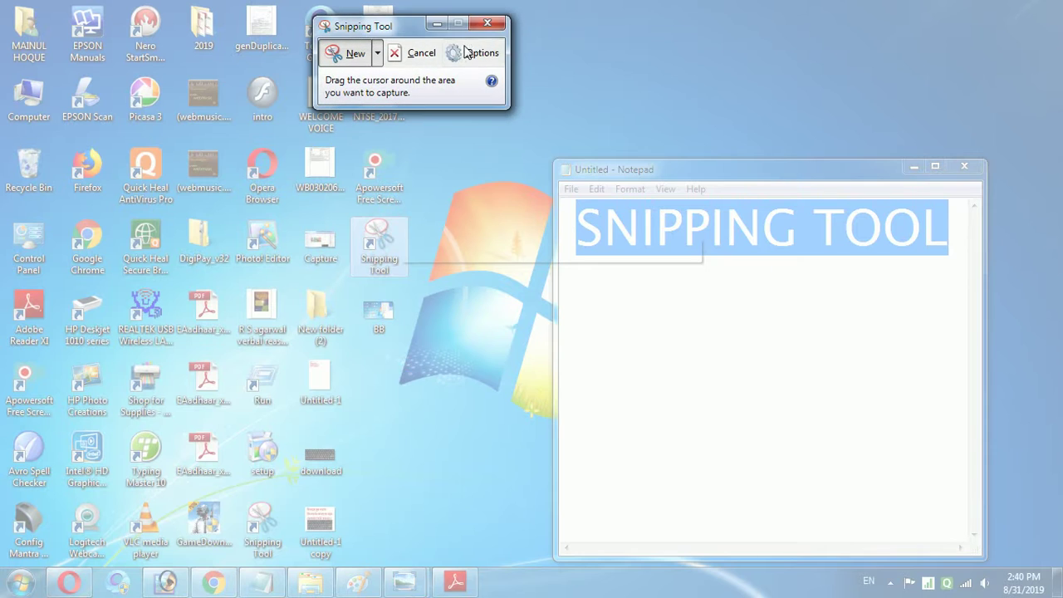
pyautogui.click(378, 53)
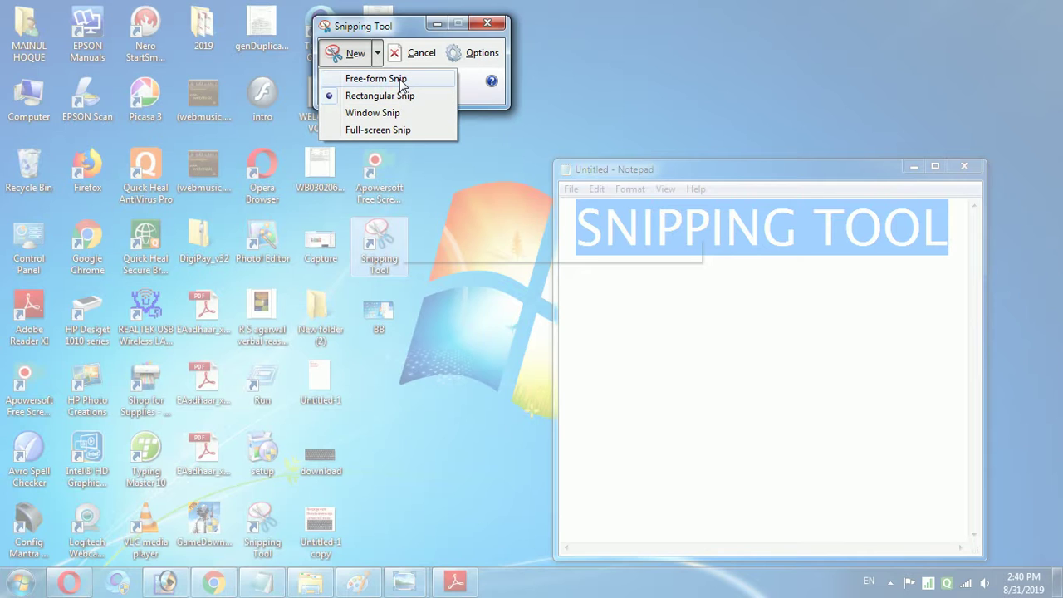
pyautogui.click(401, 83)
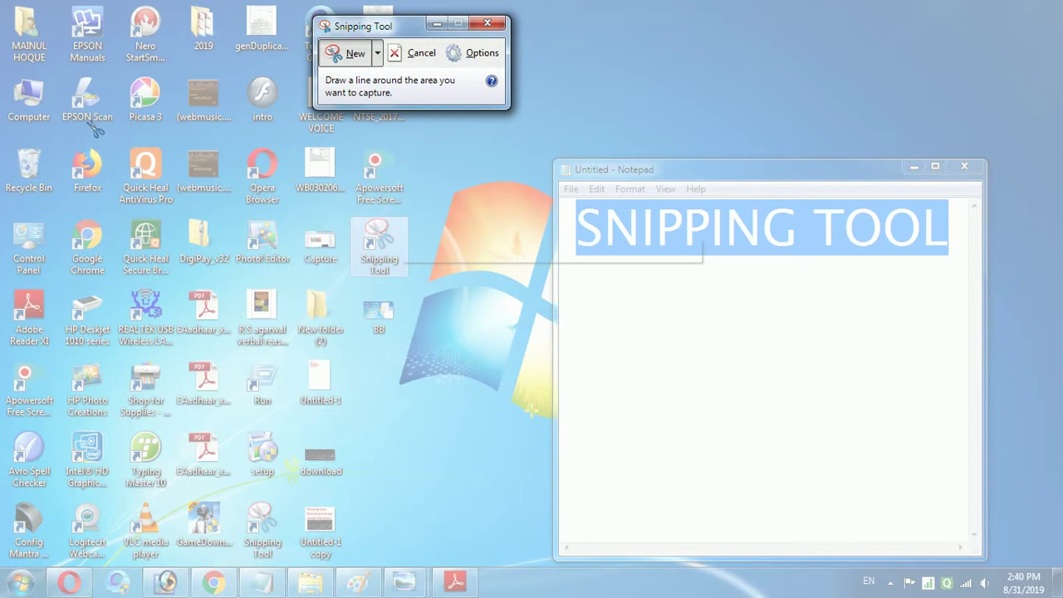
pyautogui.moveTo(65, 124)
pyautogui.mouseDown()
pyautogui.moveTo(121, 83)
pyautogui.moveTo(203, 135)
pyautogui.moveTo(202, 200)
pyautogui.moveTo(125, 223)
pyautogui.moveTo(83, 176)
pyautogui.moveTo(65, 123)
pyautogui.mouseUp()
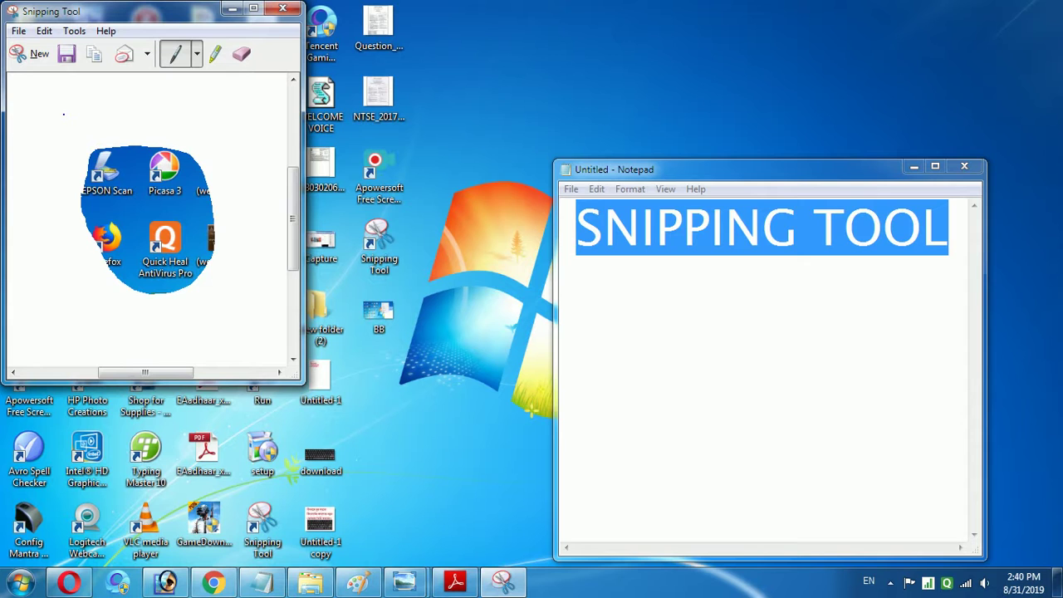
# Step: Save the free-form snip to the Desktop as a JPEG file named Capture, replacing the existing file
pyautogui.click(18, 31)
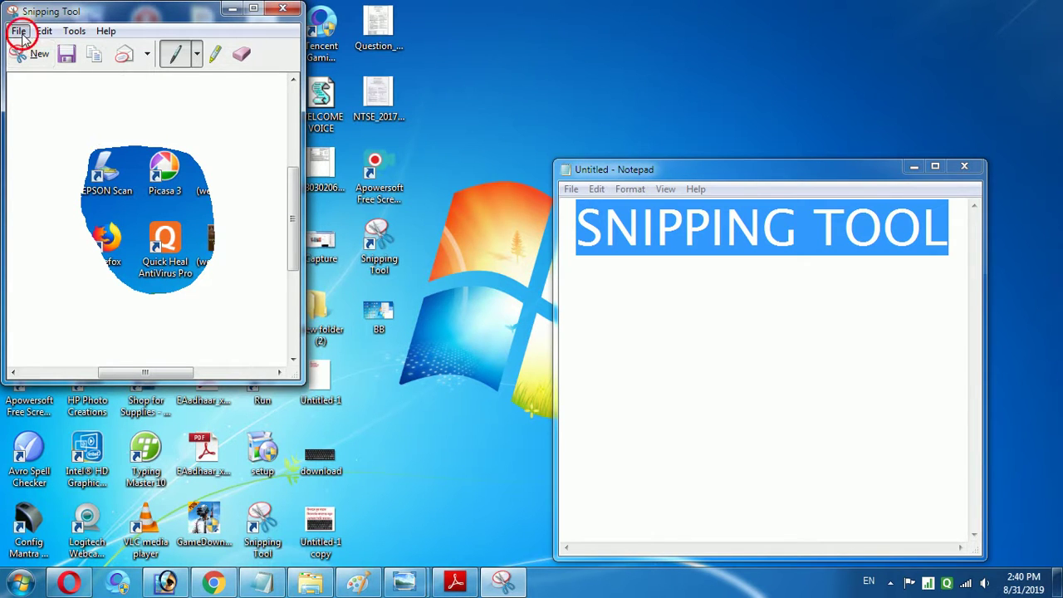
pyautogui.click(50, 73)
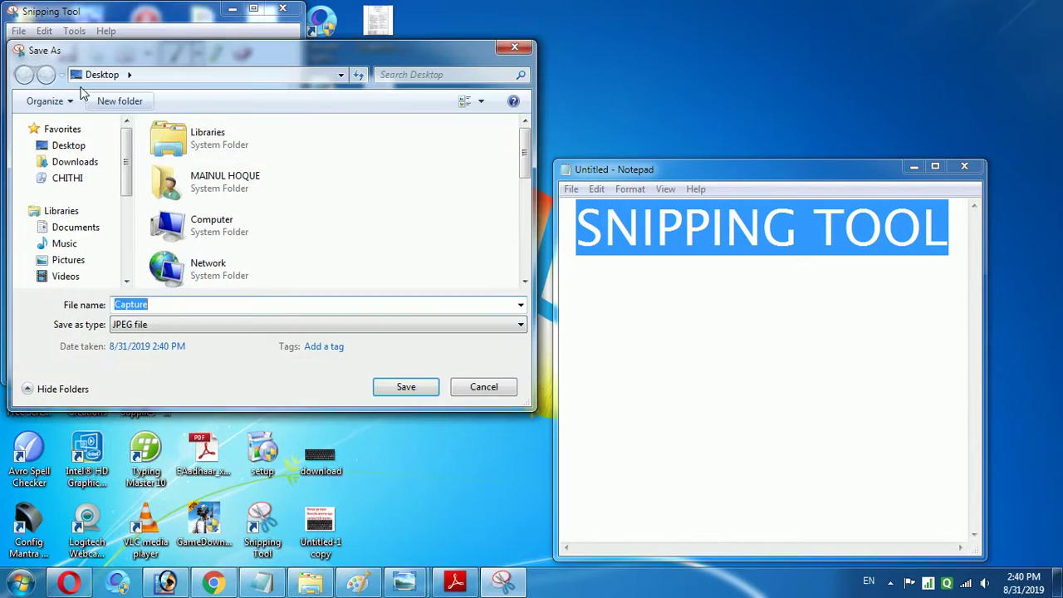
pyautogui.click(52, 146)
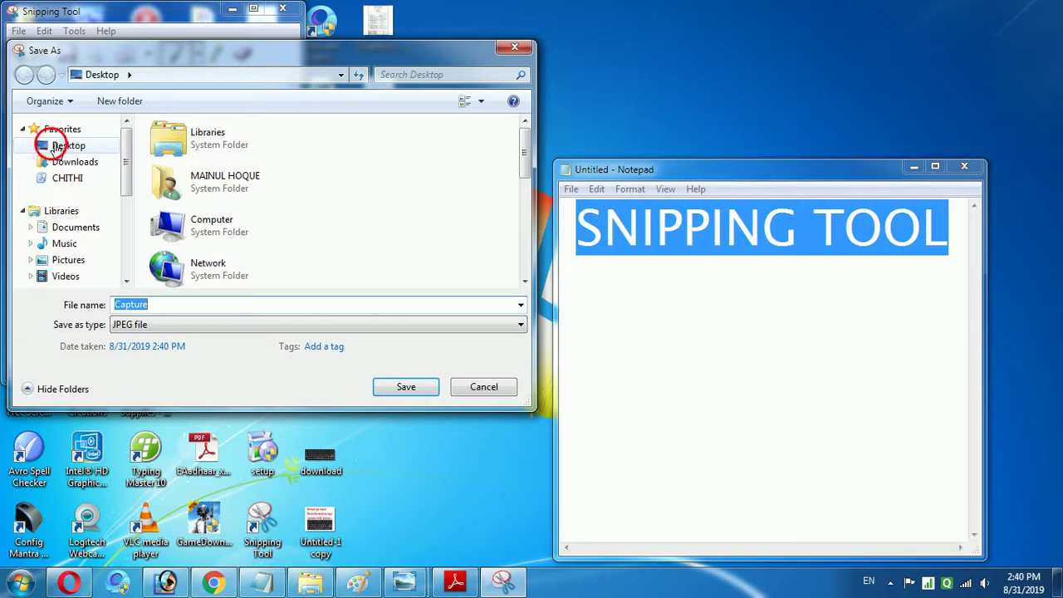
pyautogui.click(389, 387)
pyautogui.click(570, 291)
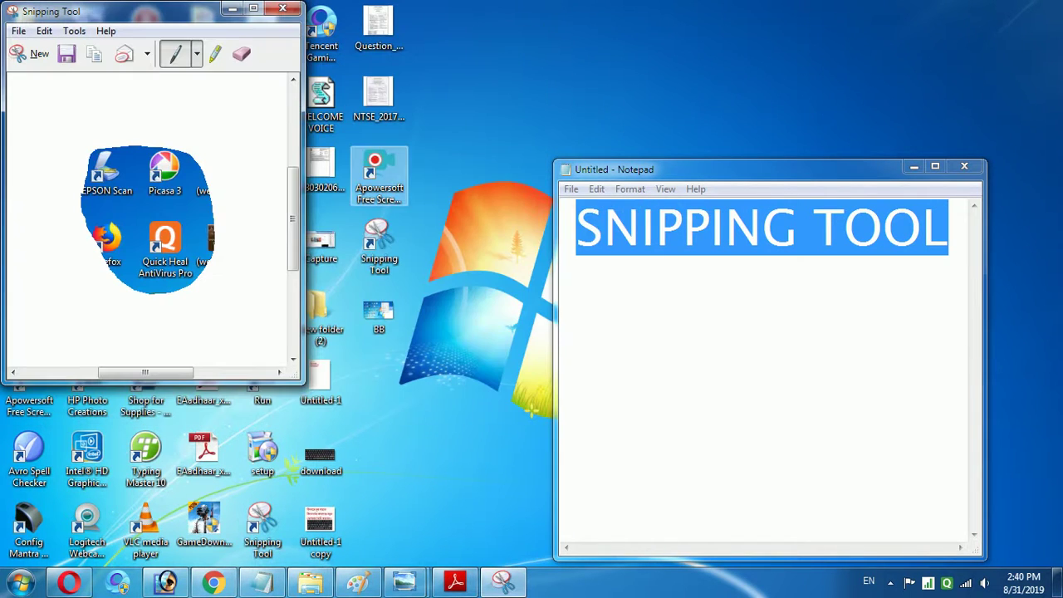
# Step: Close Snipping Tool, view the saved Capture image from the desktop, and close the viewer
pyautogui.click(281, 10)
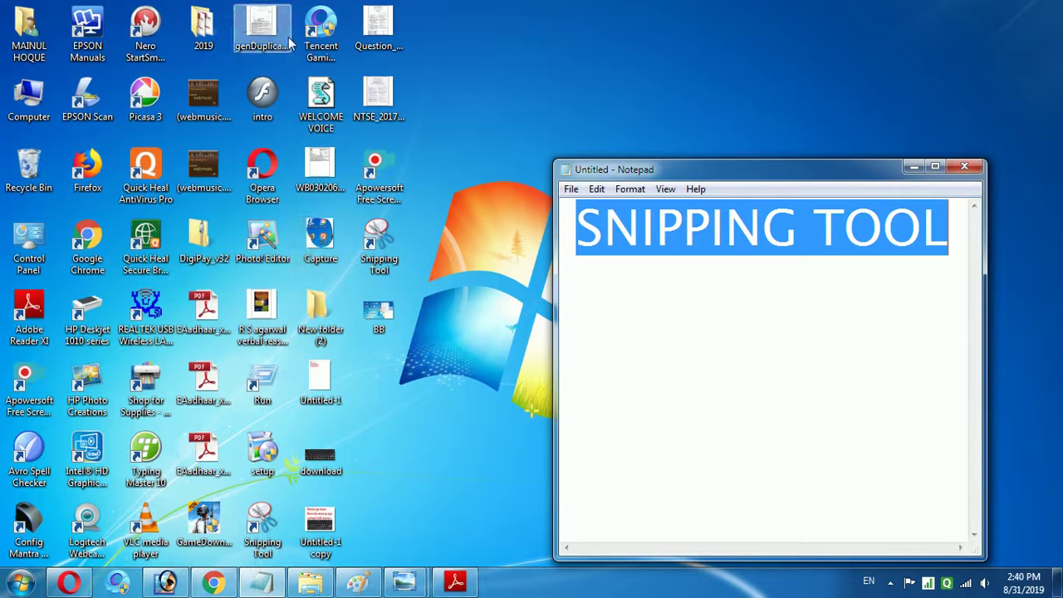
pyautogui.doubleClick(324, 245)
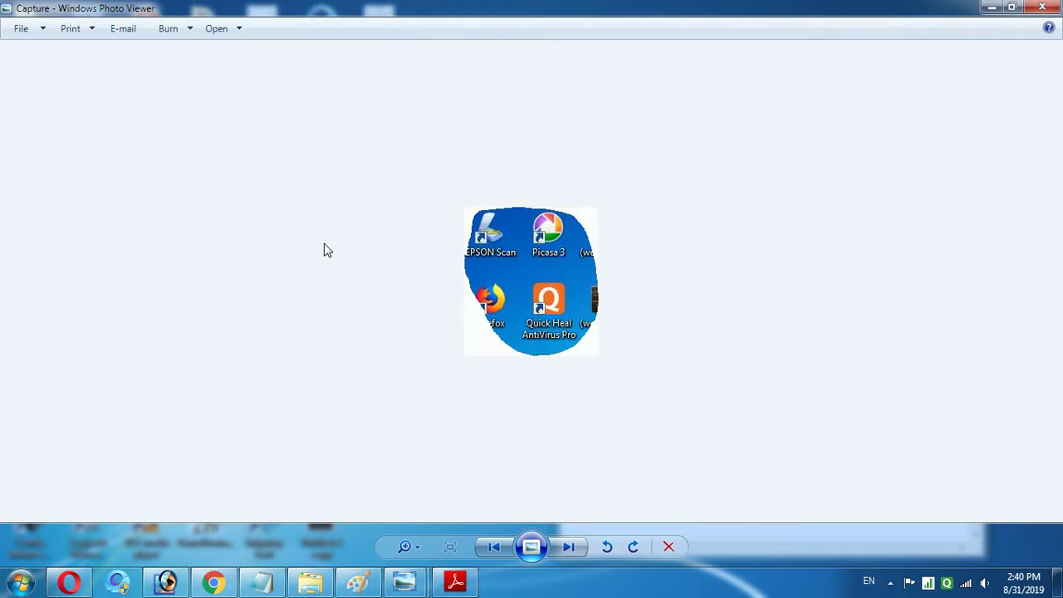
pyautogui.click(1044, 9)
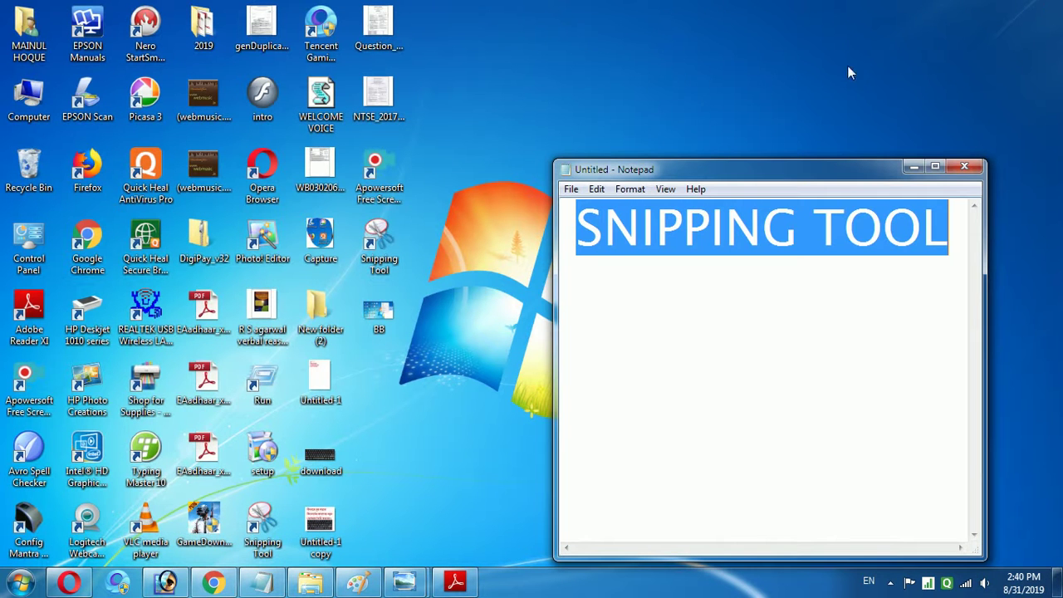
# Step: Relaunch Snipping Tool and capture a rectangular snip covering most of the desktop icons and the Notepad window
pyautogui.click(381, 250)
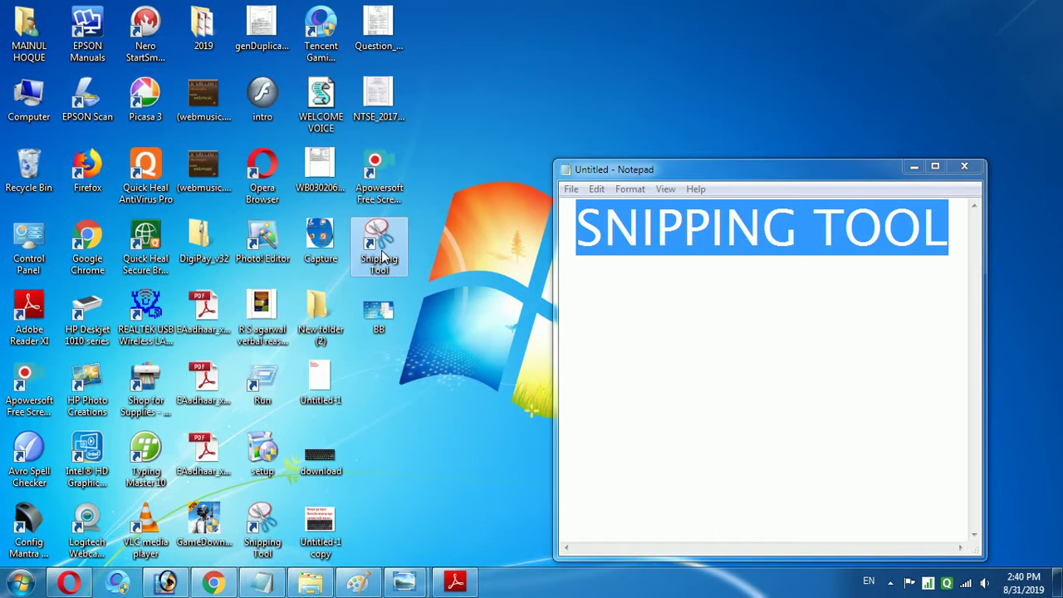
pyautogui.doubleClick(382, 250)
pyautogui.rightClick(464, 72)
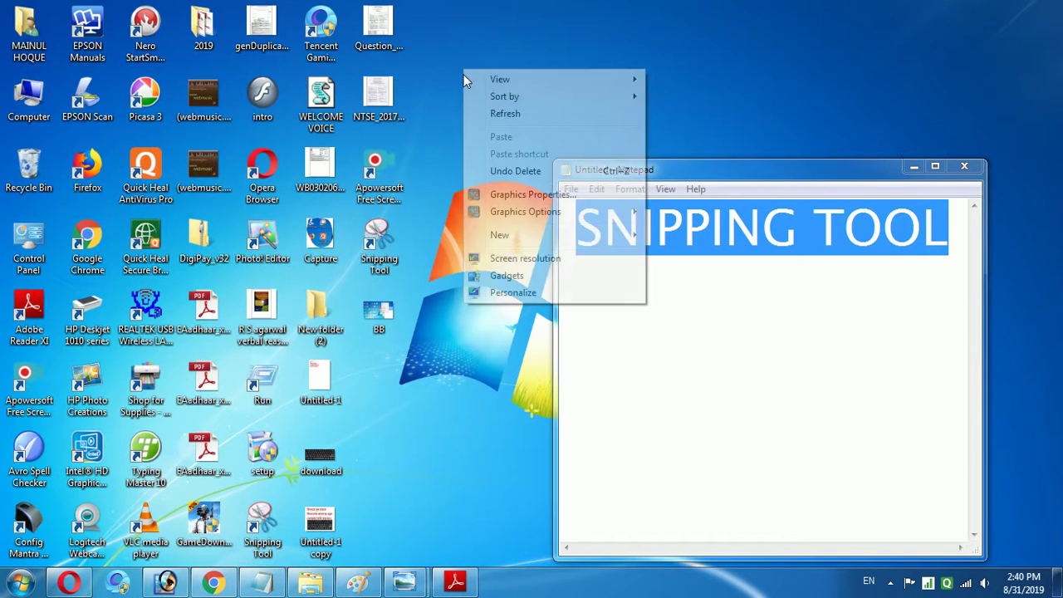
pyautogui.click(519, 116)
pyautogui.click(377, 52)
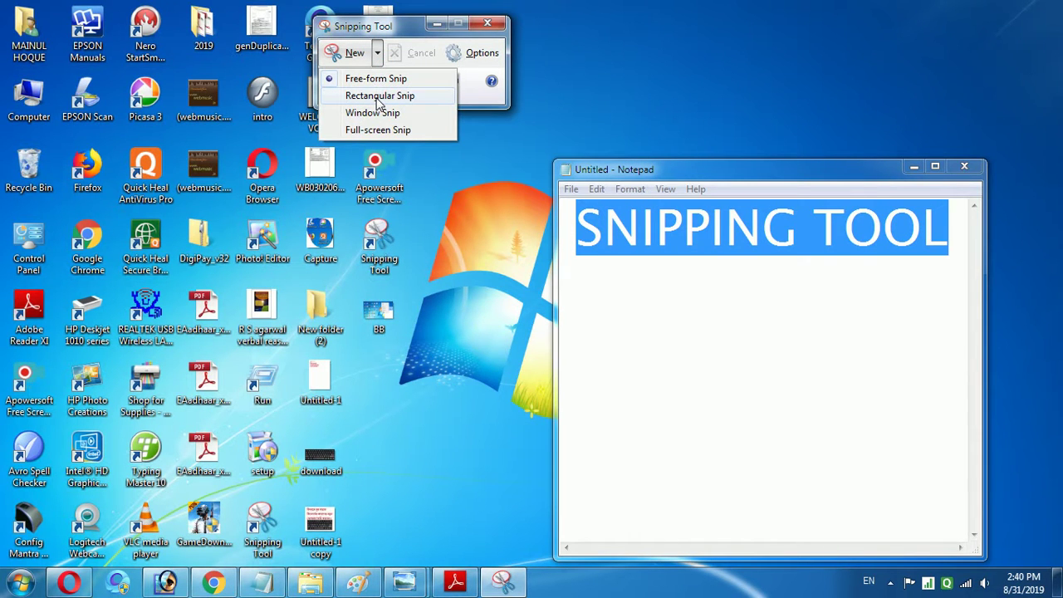
pyautogui.click(380, 97)
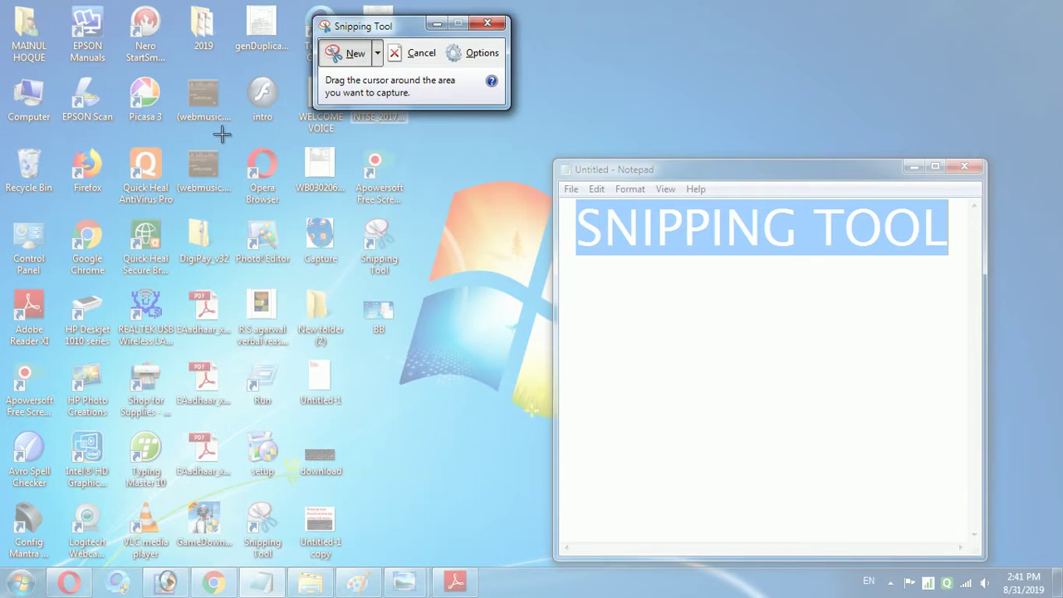
pyautogui.moveTo(25, 66); pyautogui.dragTo(911, 569)
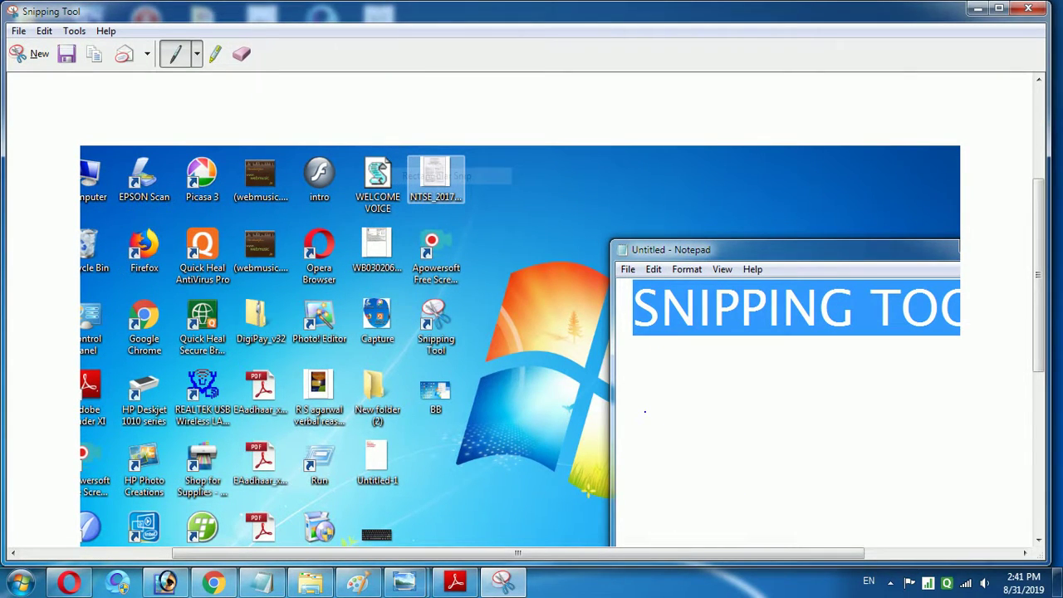
# Step: Save the rectangular snip to the Desktop as a JPEG file named CaptureBBBB
pyautogui.click(18, 32)
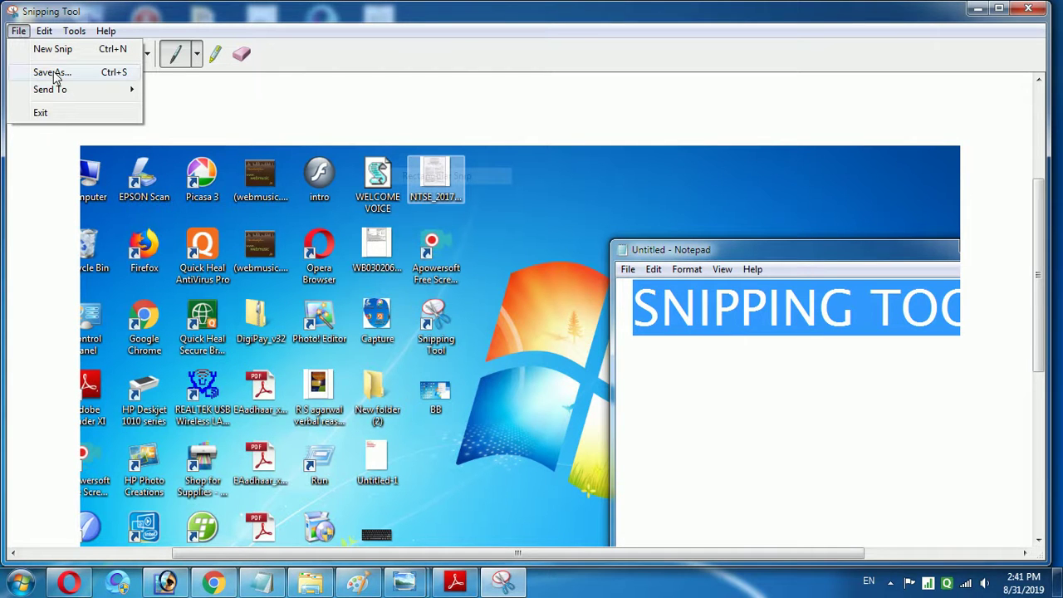
pyautogui.click(54, 73)
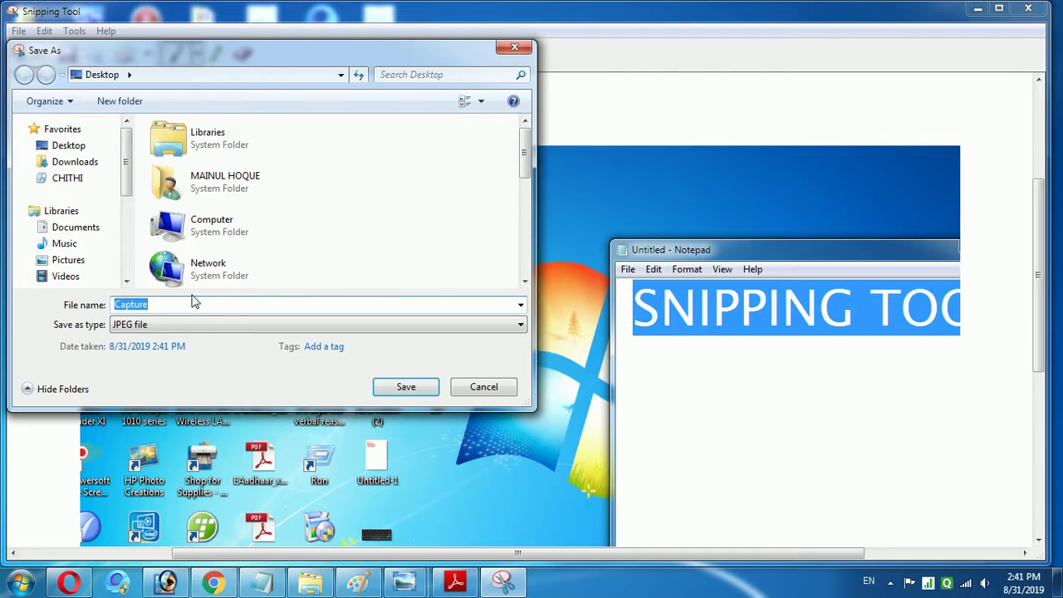
pyautogui.click(192, 304)
pyautogui.write('BBBB')
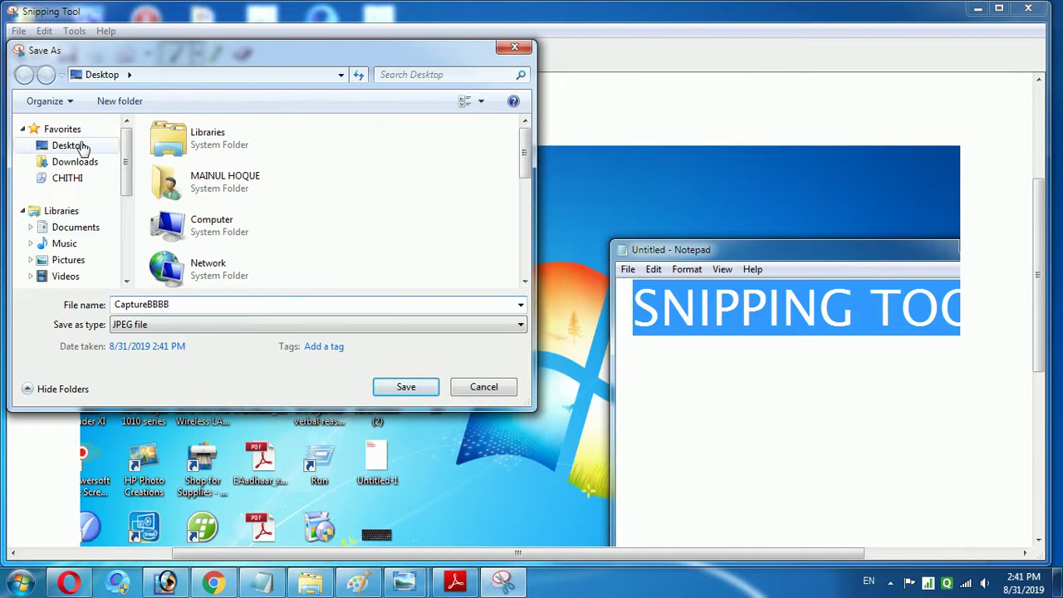
pyautogui.click(73, 148)
pyautogui.click(399, 391)
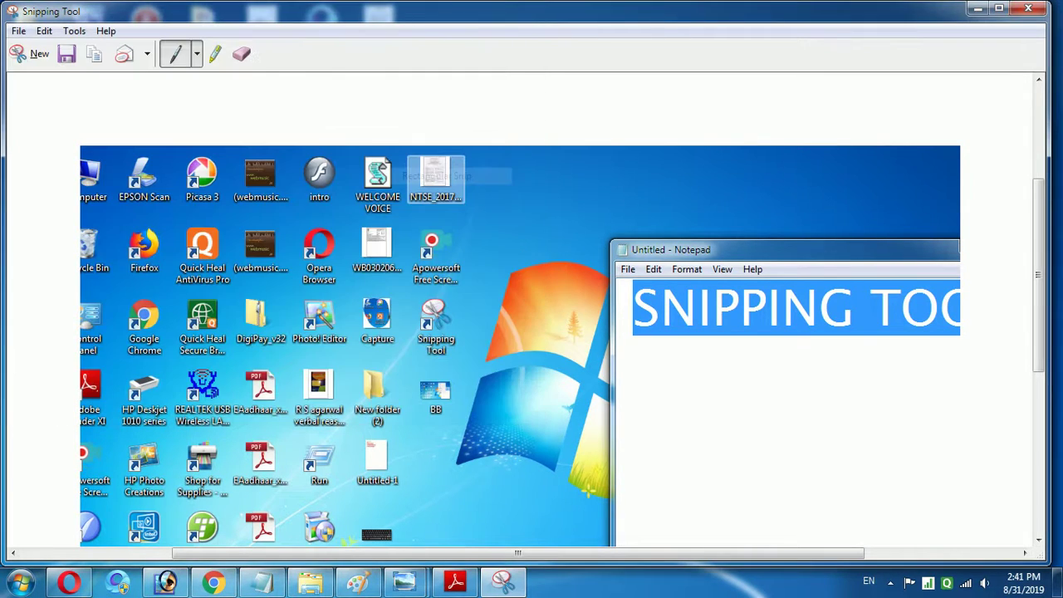
# Step: Close Snipping Tool, view the saved CaptureBBBB image from the desktop, and close the viewer
pyautogui.click(1033, 8)
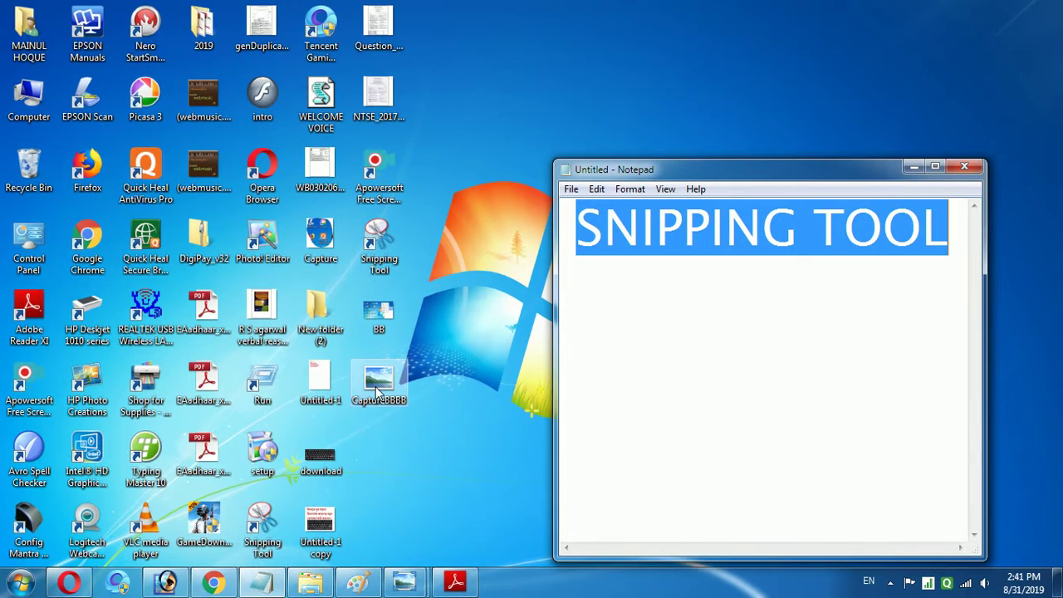
pyautogui.doubleClick(380, 384)
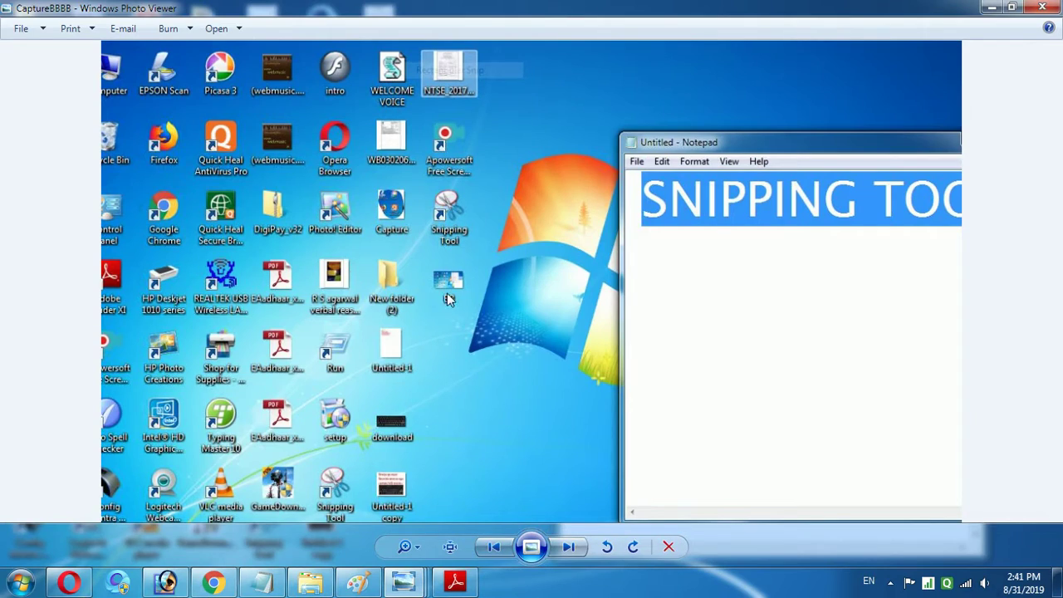
pyautogui.click(1042, 8)
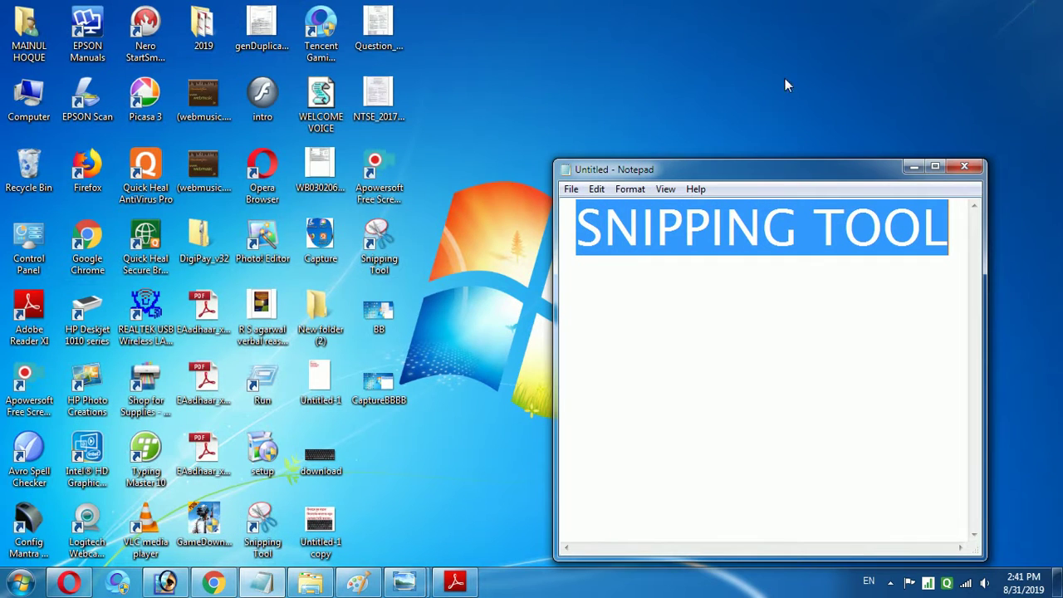
# Step: Relaunch Snipping Tool, review the available snip types, and minimize its window
pyautogui.click(371, 243)
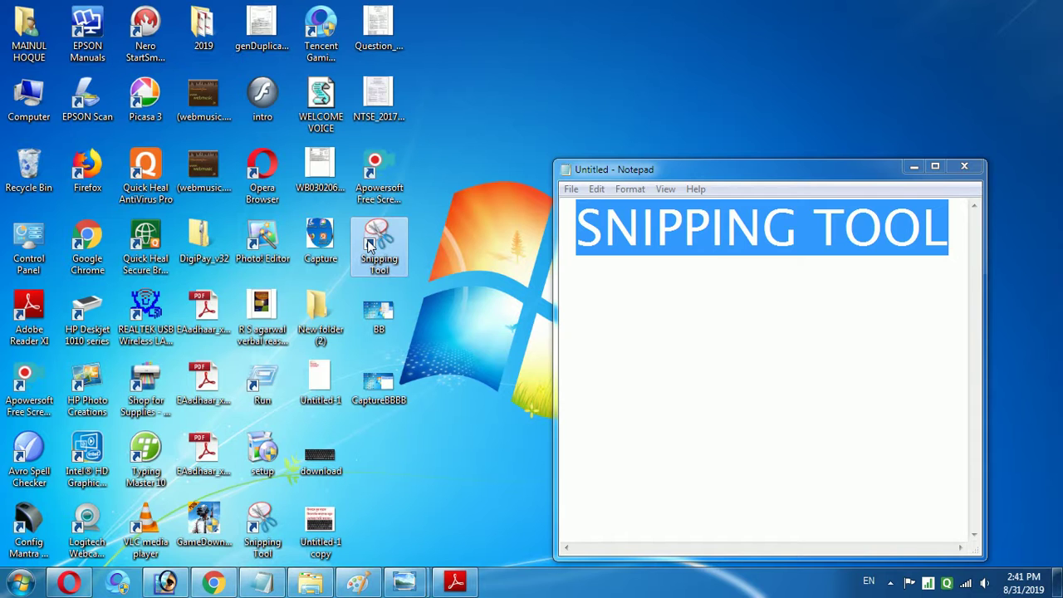
pyautogui.doubleClick(372, 243)
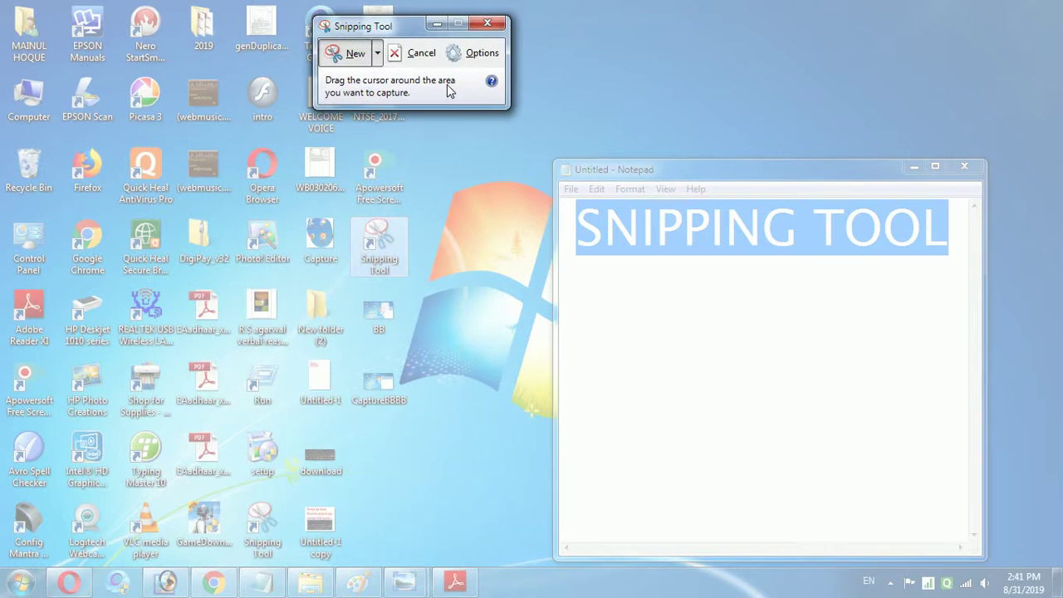
pyautogui.click(377, 54)
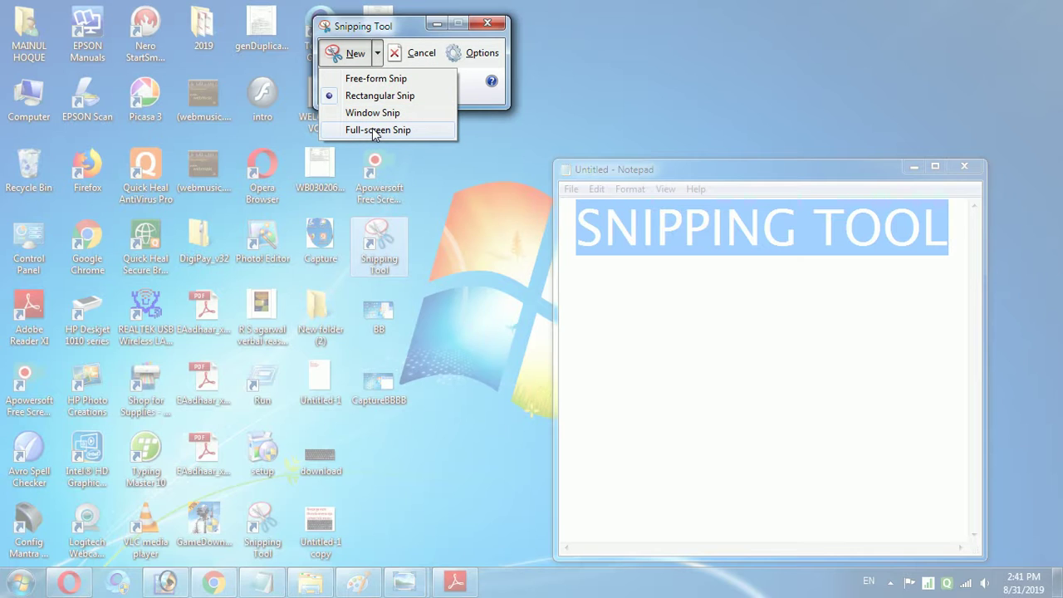
pyautogui.click(437, 24)
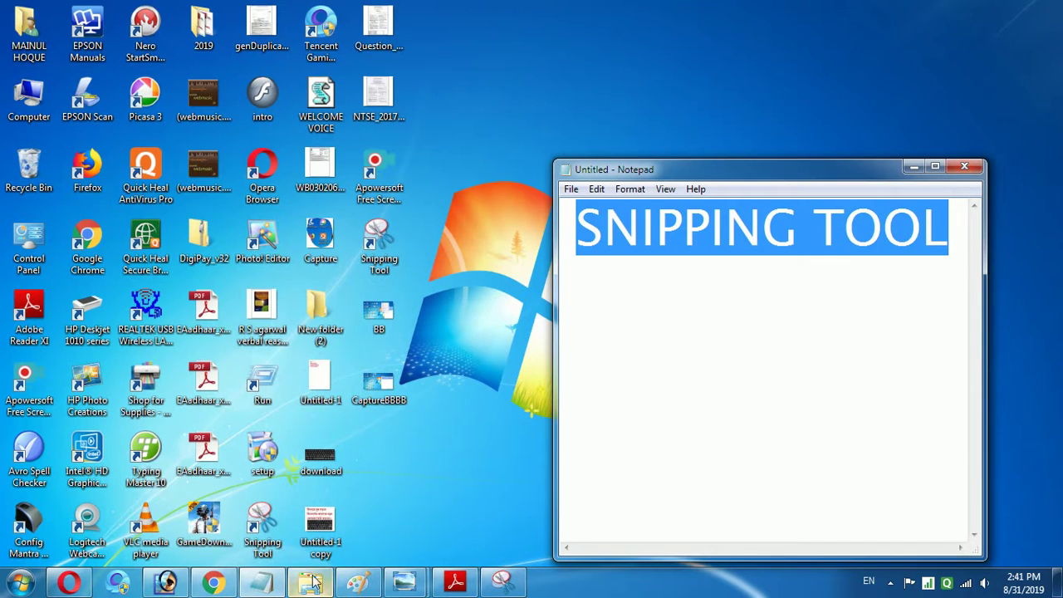
# Step: Switch to the Facebook page in Chrome and capture a full-screen snip of it with Snipping Tool
pyautogui.click(215, 587)
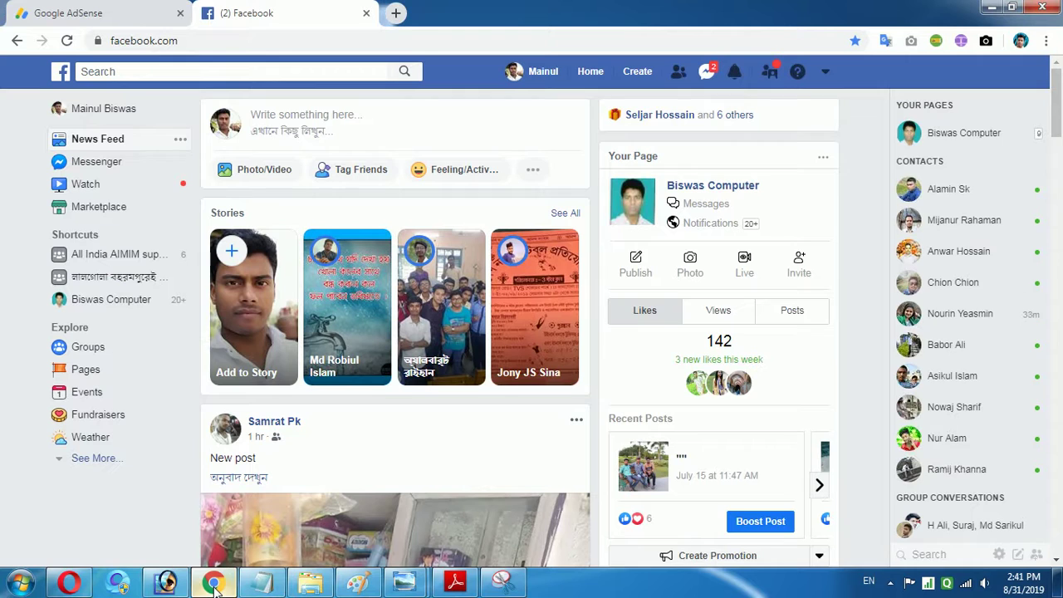
pyautogui.scroll(-10, 440, 224)
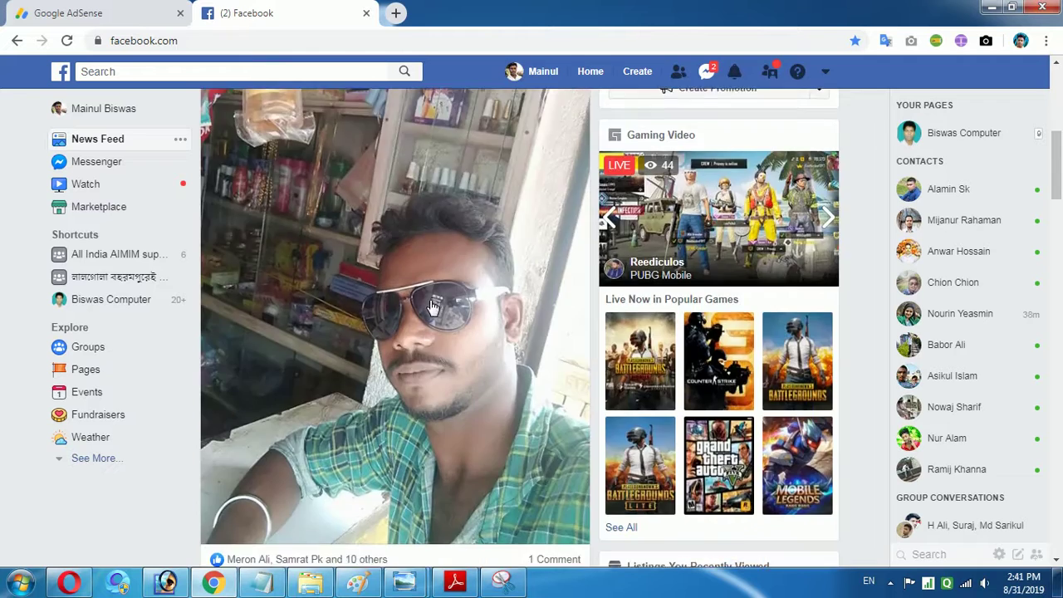
pyautogui.scroll(-4, 432, 309)
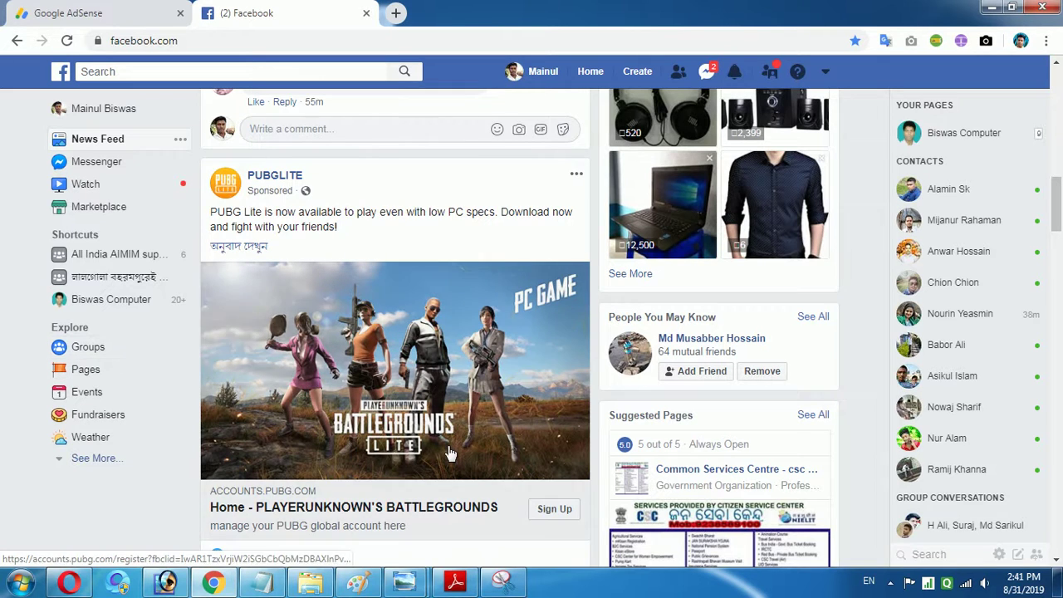
pyautogui.click(501, 583)
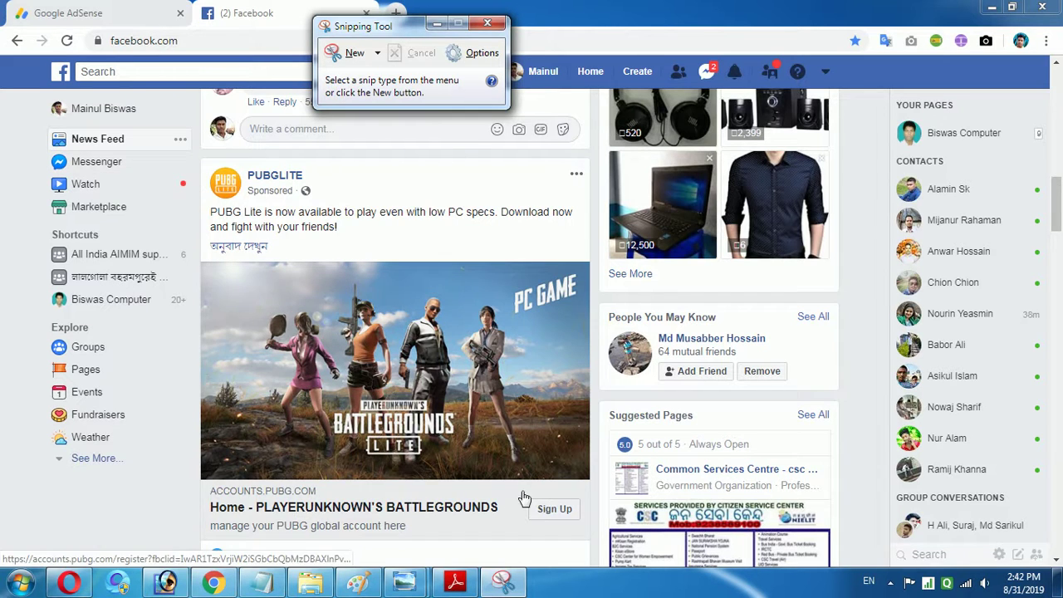
pyautogui.click(377, 53)
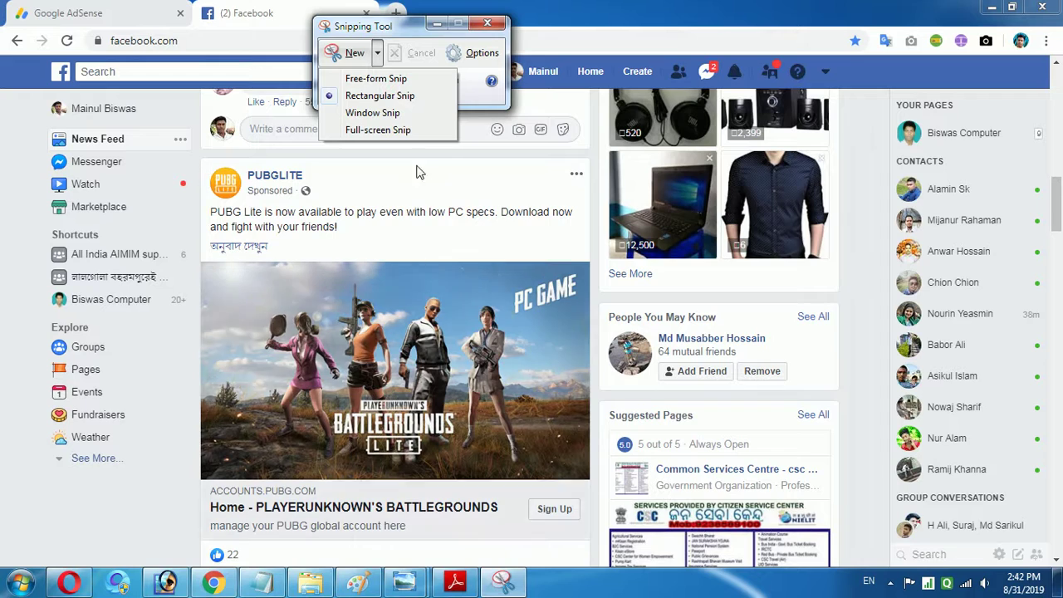
pyautogui.click(378, 130)
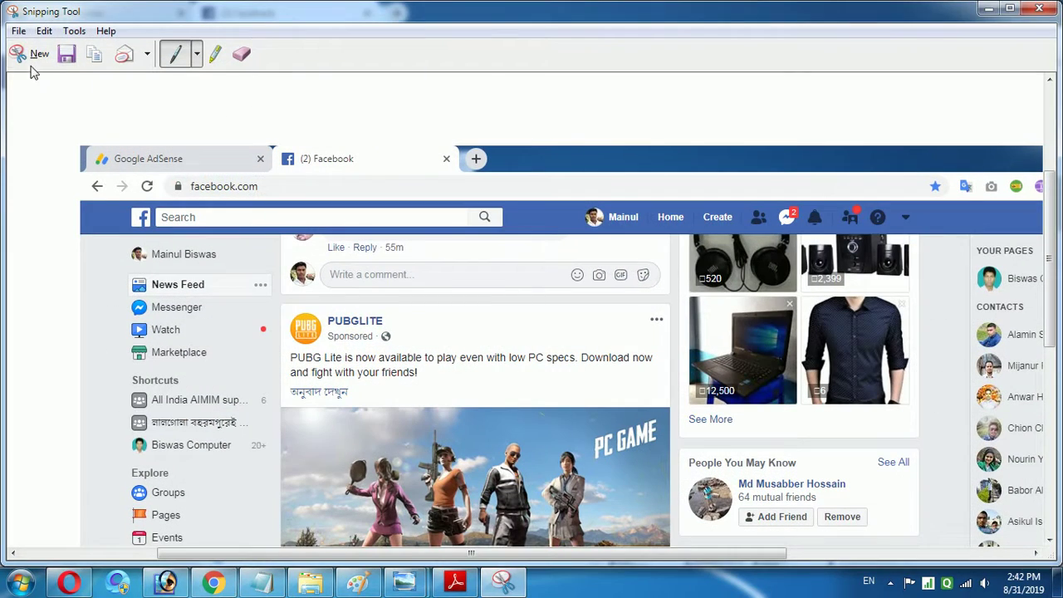
# Step: Save the full-screen snip to the Desktop as CaptureBBBB, replacing the existing file
pyautogui.click(19, 30)
pyautogui.click(45, 70)
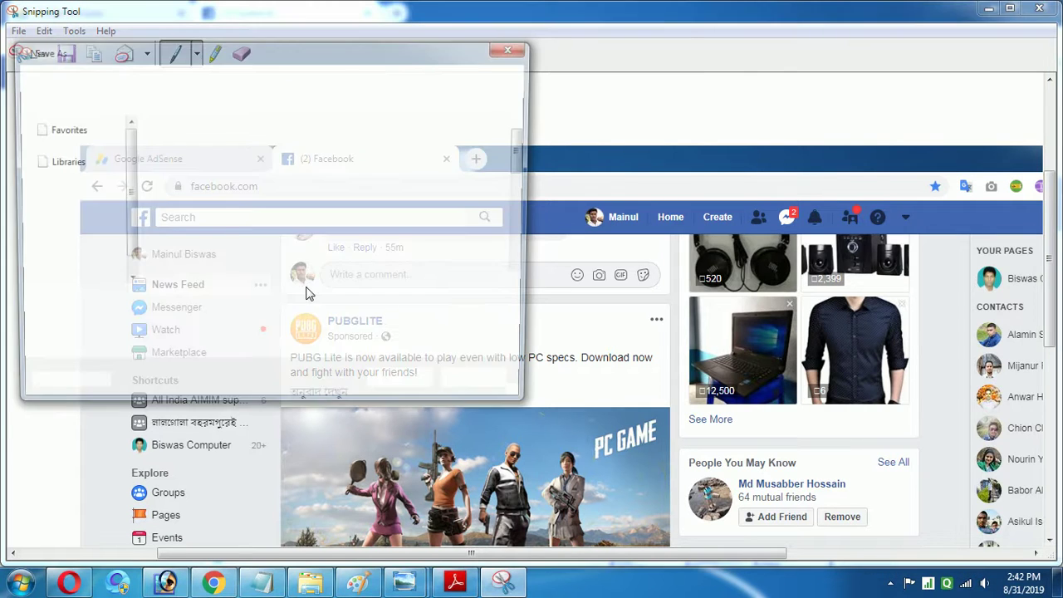
pyautogui.click(238, 308)
pyautogui.write('BBBB')
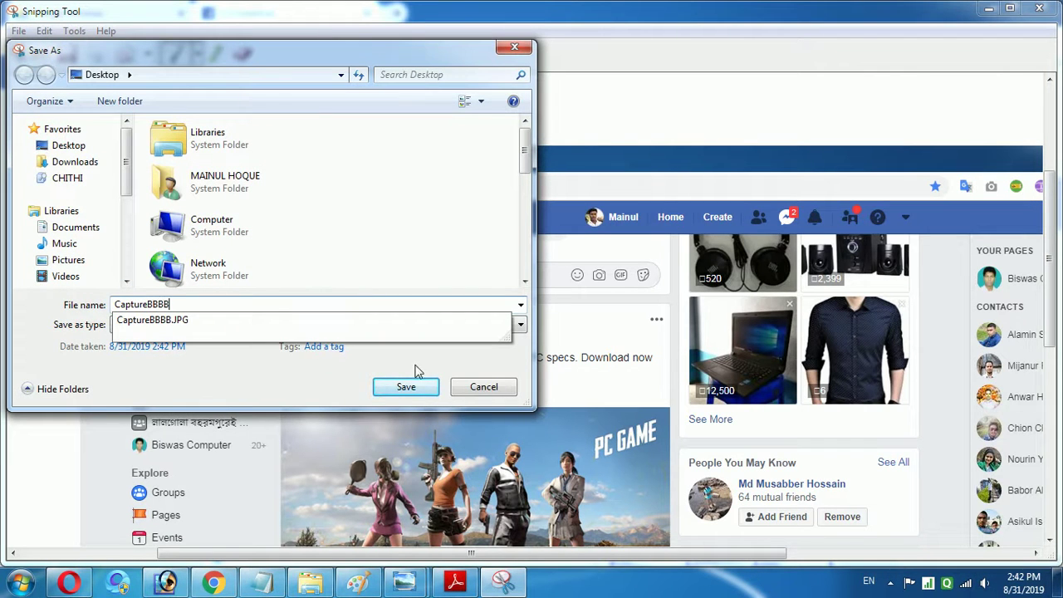
pyautogui.click(424, 388)
pyautogui.click(565, 294)
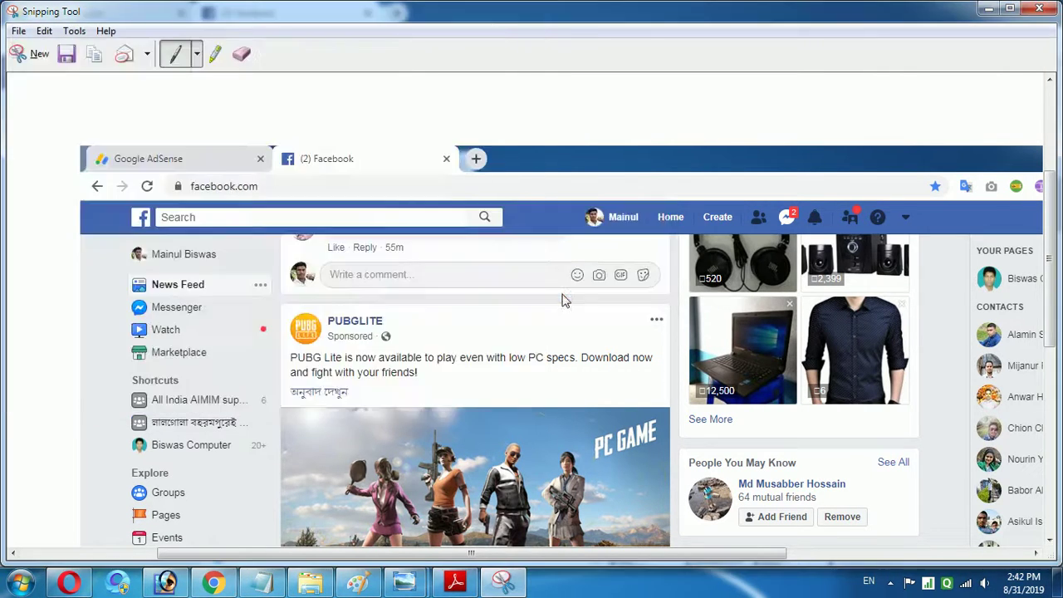
# Step: Minimize Snipping Tool and Chrome, view the saved CaptureBBBB image from the desktop, and minimize the viewer
pyautogui.click(988, 8)
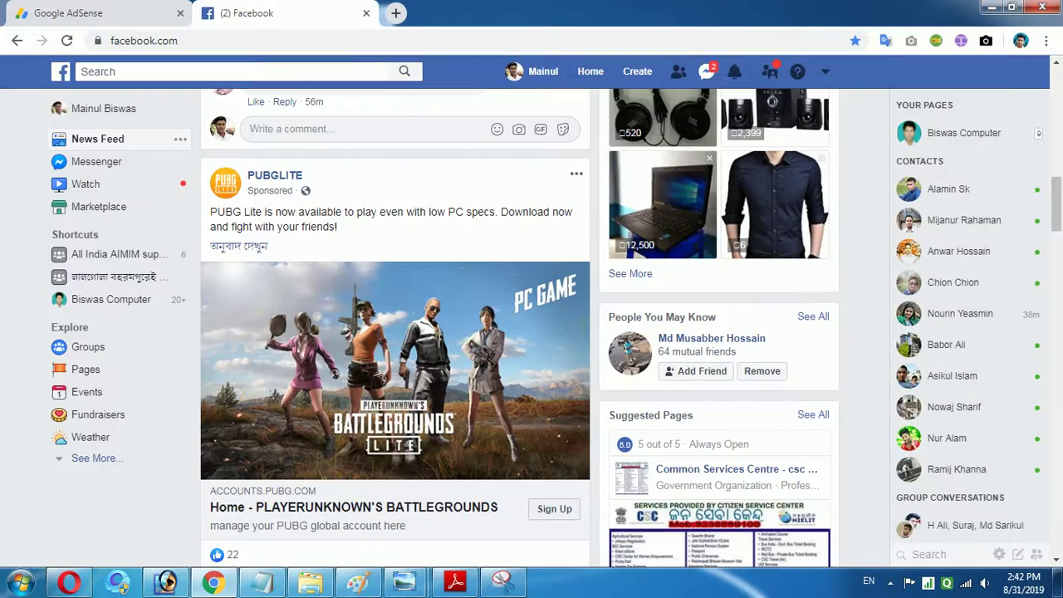
pyautogui.click(991, 12)
pyautogui.doubleClick(379, 384)
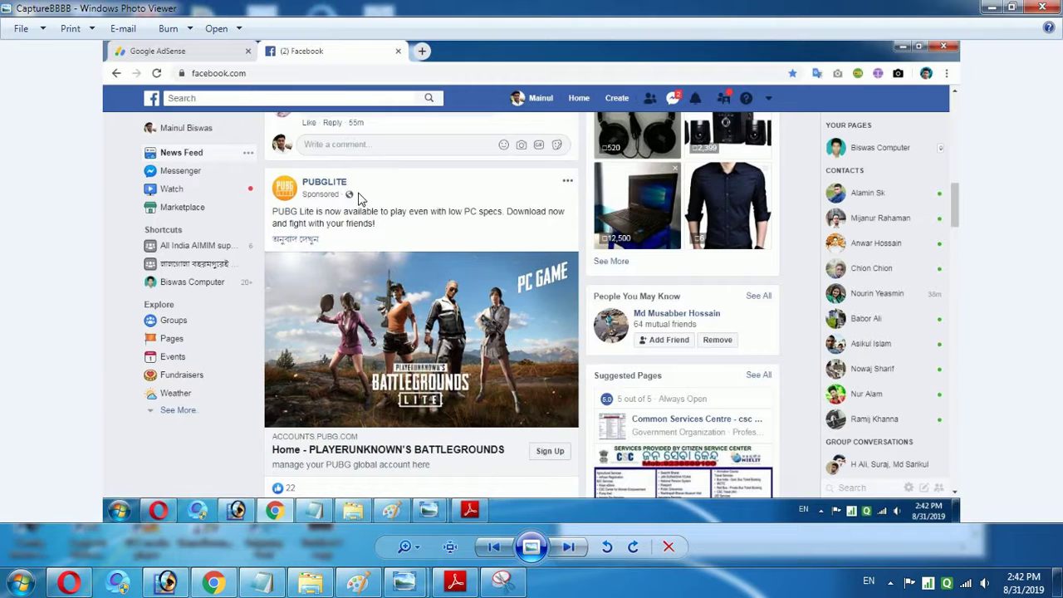
pyautogui.click(991, 8)
pyautogui.rightClick(513, 19)
pyautogui.click(552, 62)
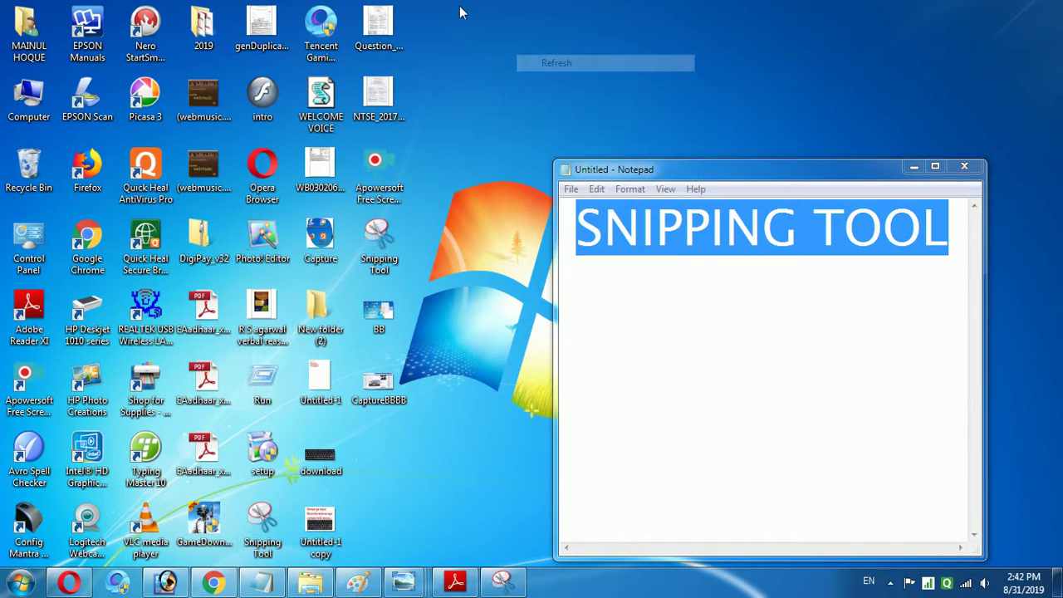
pyautogui.rightClick(463, 13)
pyautogui.click(494, 49)
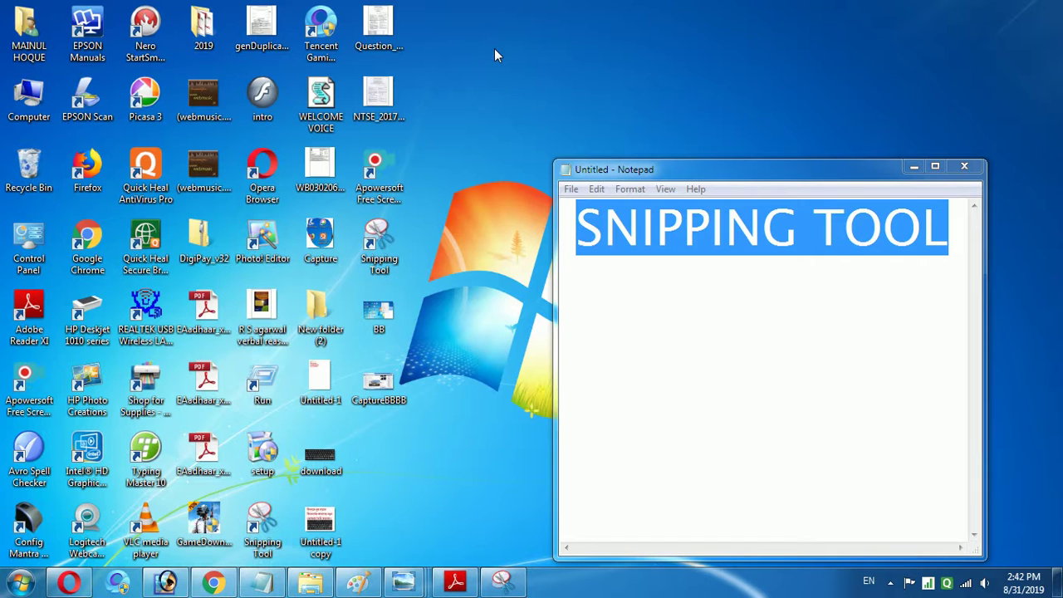
pyautogui.rightClick(441, 12)
pyautogui.click(461, 54)
pyautogui.rightClick(451, 34)
pyautogui.click(490, 73)
pyautogui.rightClick(454, 22)
pyautogui.click(488, 61)
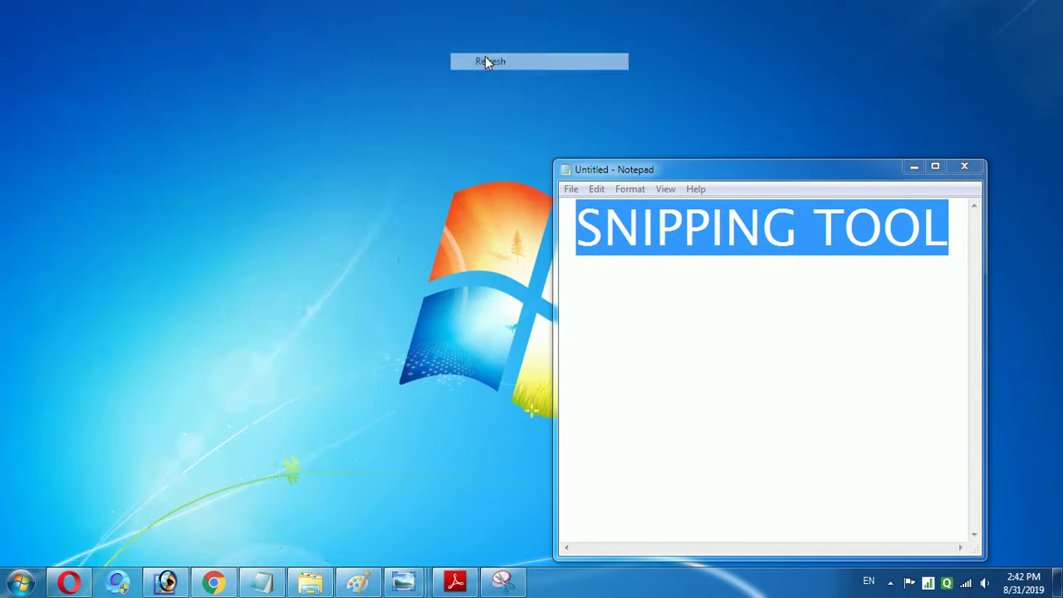